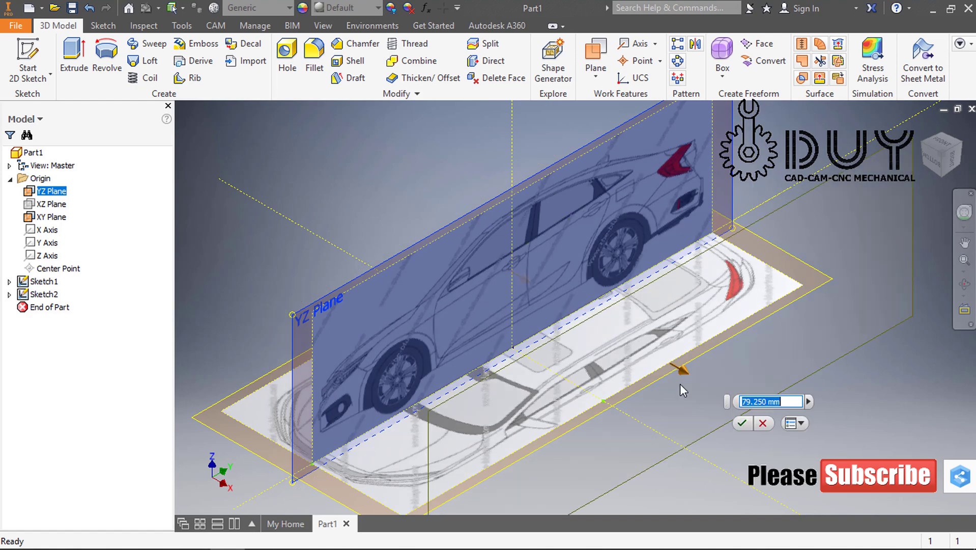
Create a work plane offset 79.25 mm from the YZ plane and start a new 2D sketch on it
left_click(745, 425)
right_click(340, 172)
left_click(341, 215)
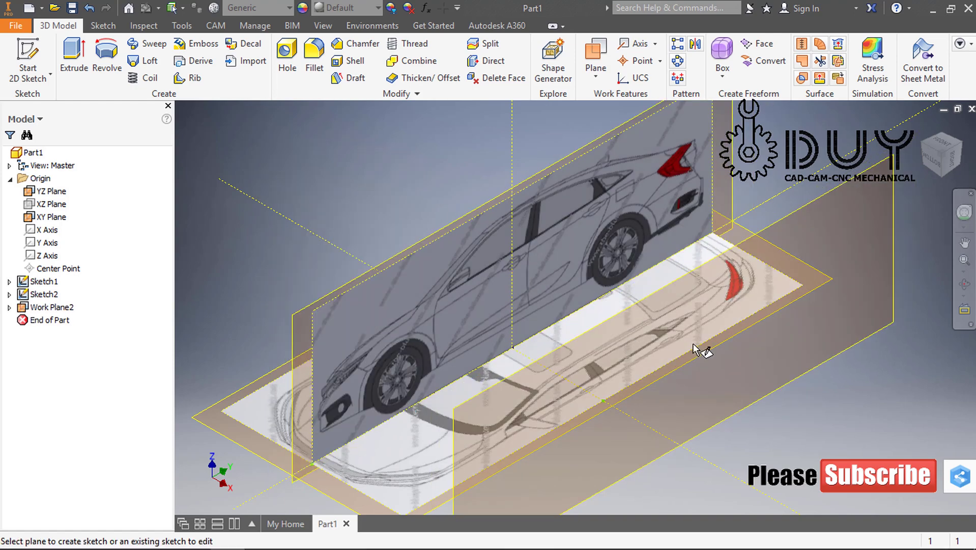
left_click(830, 213)
left_click(356, 324)
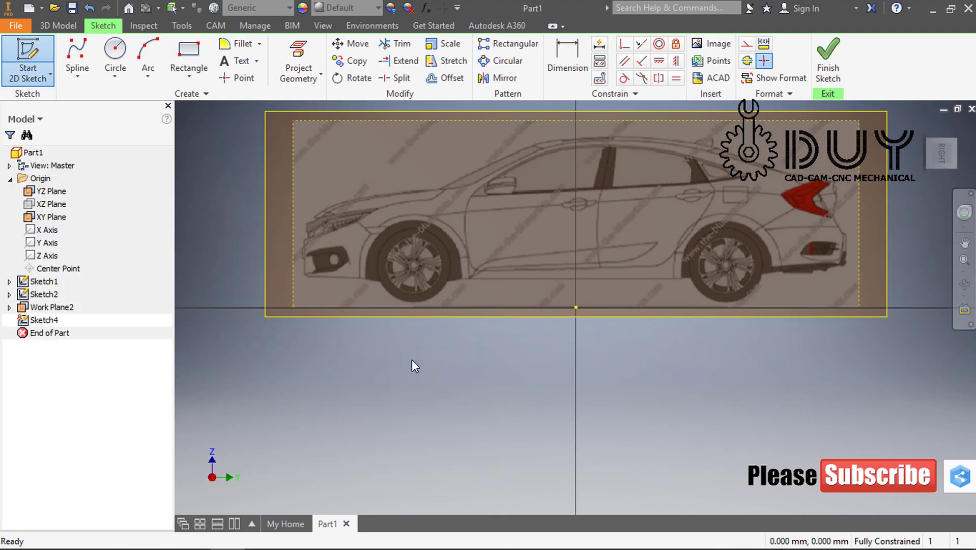
Start a control vertex spline at the front bumper's lower corner and trace the bumper's bottom edge to the front wheel arch
left_click(77, 56)
scroll(341, 299, "up", 5)
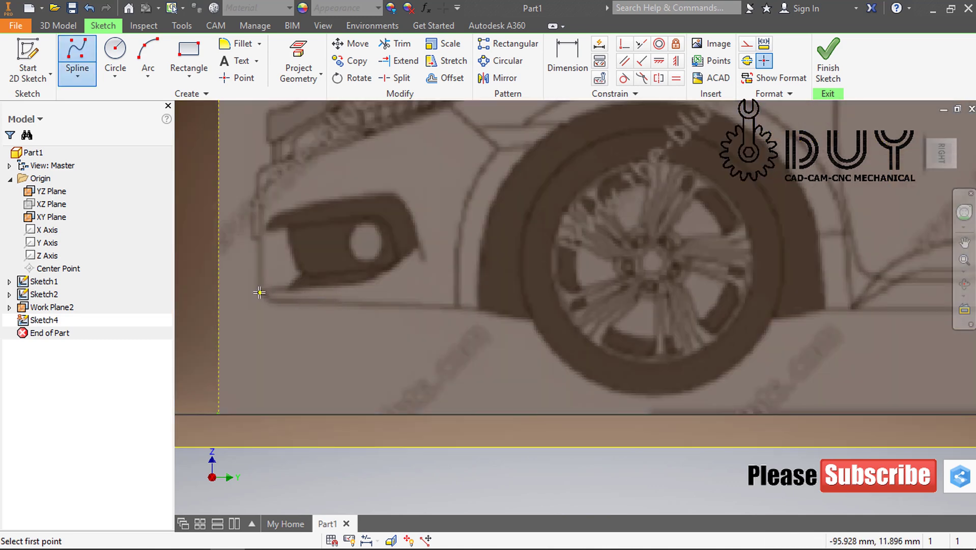
left_click(385, 301)
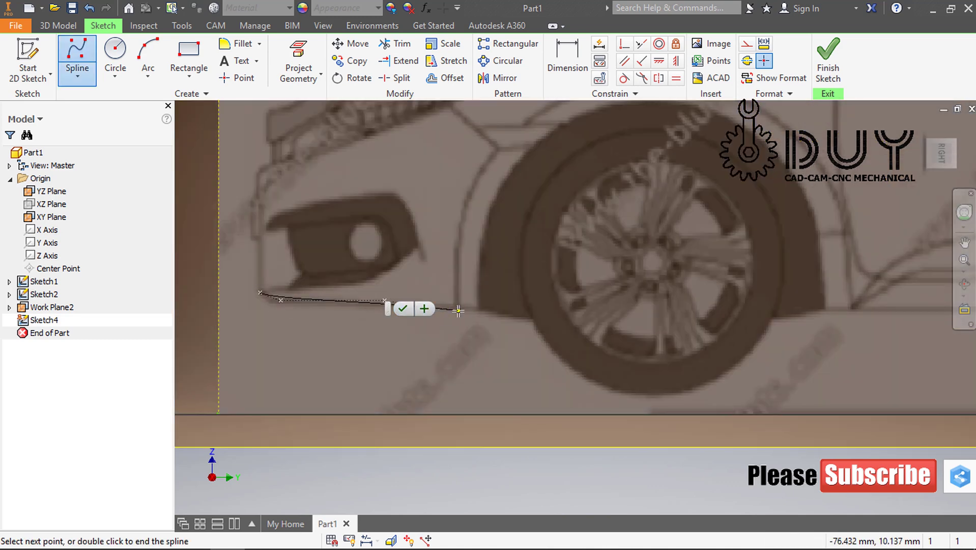
left_click(459, 310)
left_click(476, 304)
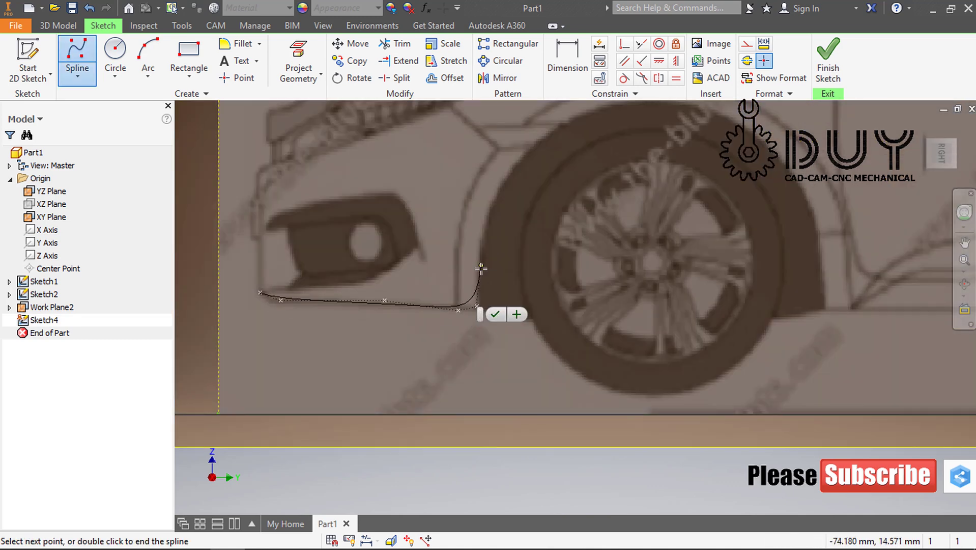
Continue the spline up and over the front wheel arch's inner edge and down to its rear lower corner
left_click(477, 293)
left_click(488, 224)
middle_click_drag(526, 157, 416, 293)
left_click(429, 280)
left_click(529, 241)
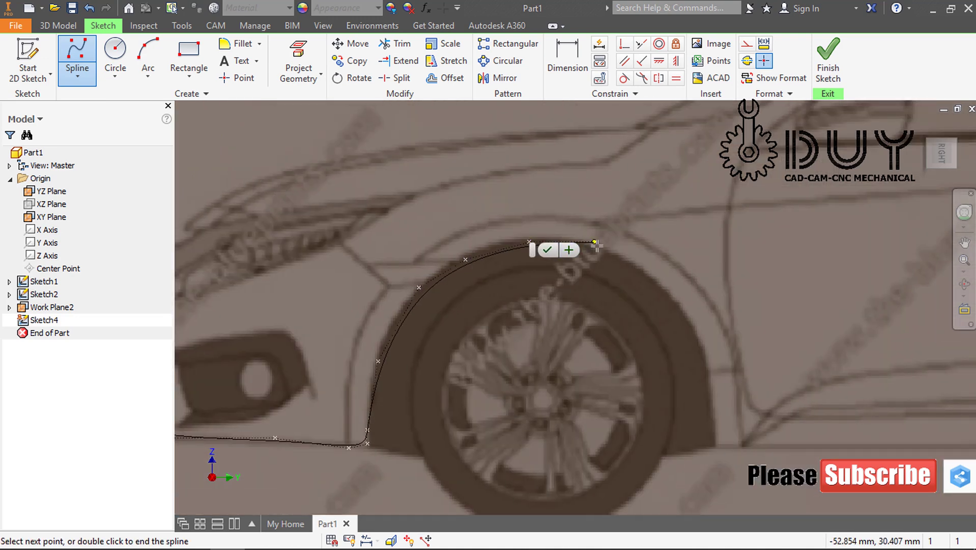
left_click(612, 255)
left_click(674, 301)
left_click(702, 368)
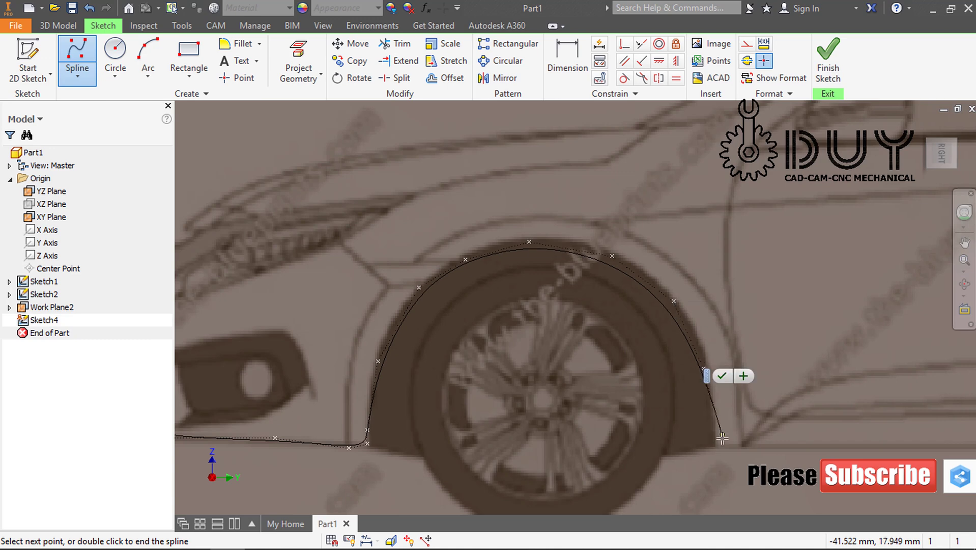
left_click(712, 446)
Continue the spline horizontally along the bottom edge of the side sill to the rear wheel arch
scroll(741, 457, "down", 5)
middle_click_drag(678, 363, 563, 241)
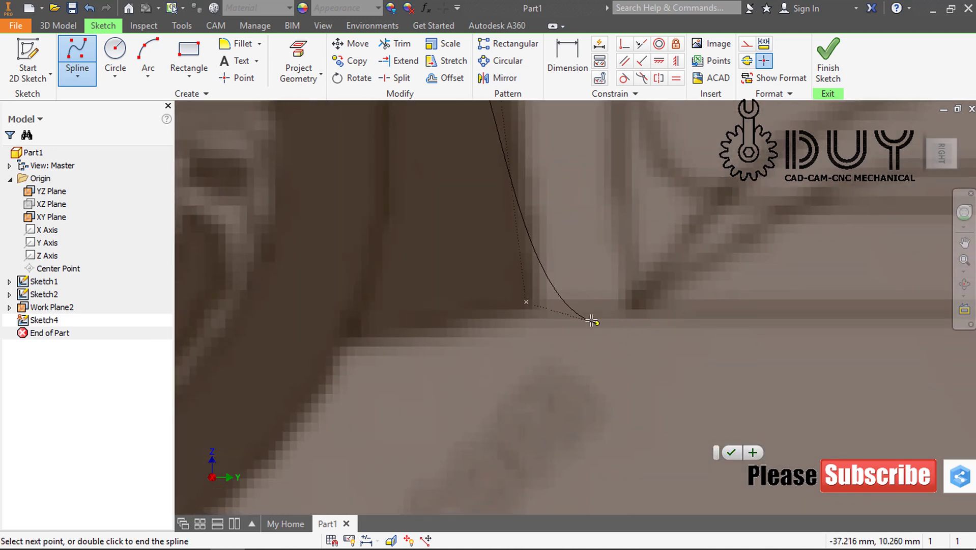
left_click(576, 308)
left_click(701, 307)
middle_click_drag(619, 328, 305, 345)
scroll(535, 363, "up", 8)
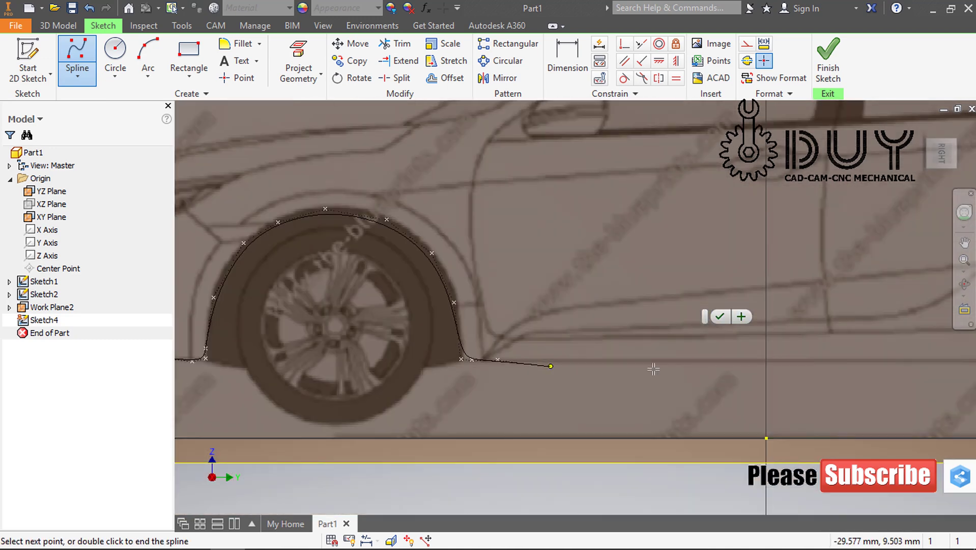
middle_click_drag(834, 374, 503, 367)
scroll(504, 367, "up", 4)
left_click(557, 337)
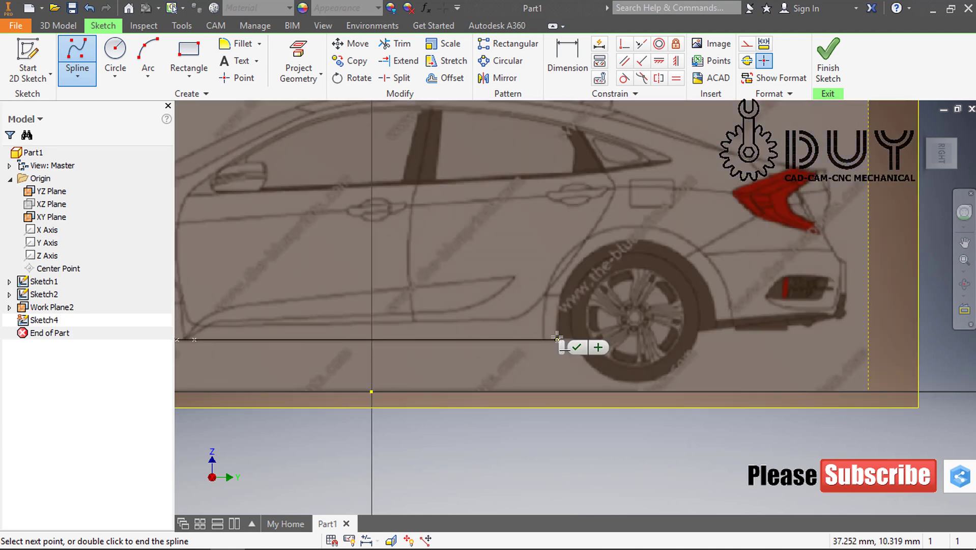
Continue the spline over the inner edge of the rear wheel arch and down its rear side
left_click(558, 332)
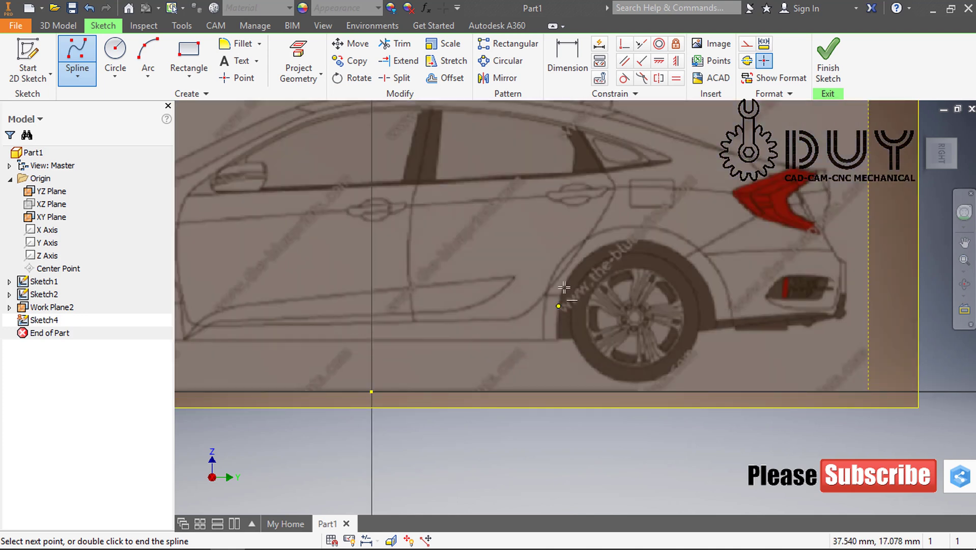
left_click(558, 306)
left_click(573, 268)
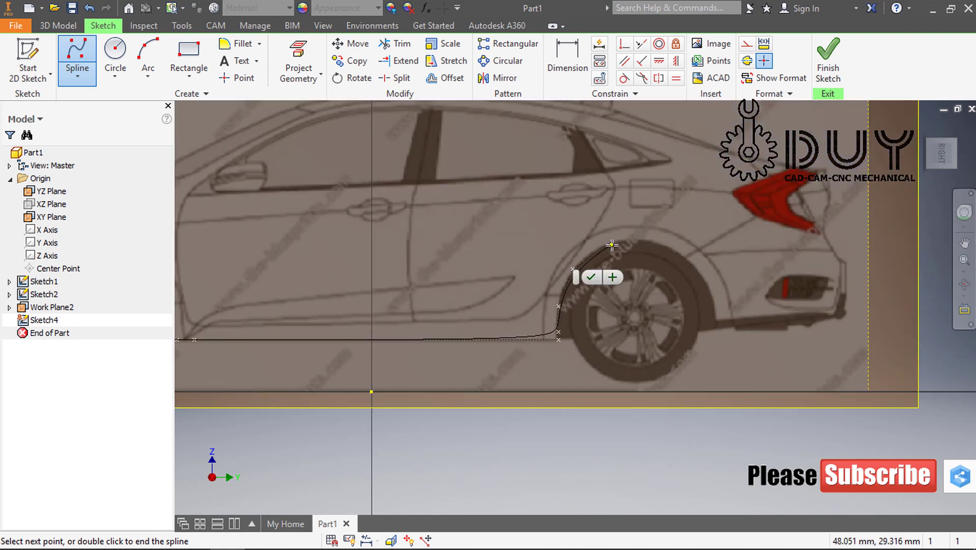
left_click(612, 244)
left_click(695, 265)
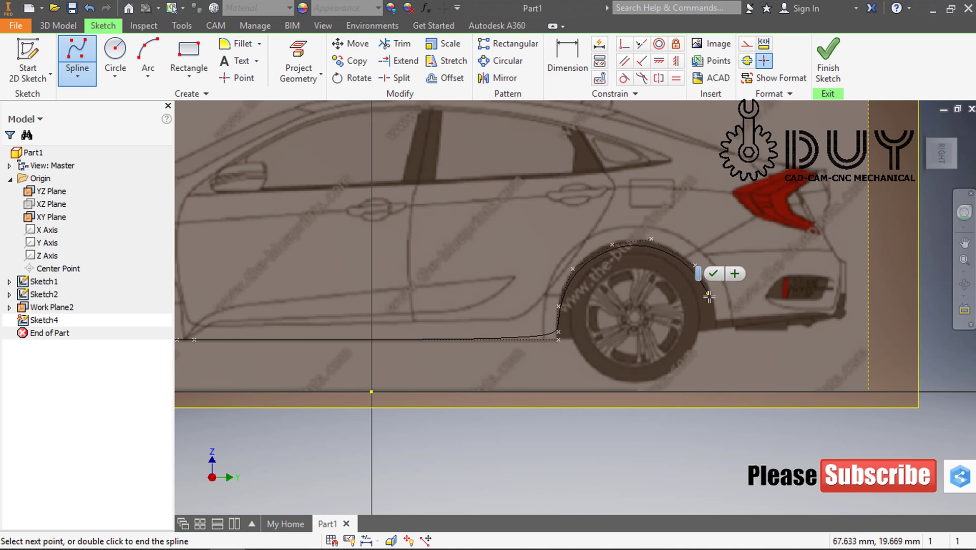
left_click(711, 298)
Trace the rear bumper's lower edge with the spline to the tail of the car and finish the curve
scroll(731, 320, "down", 5)
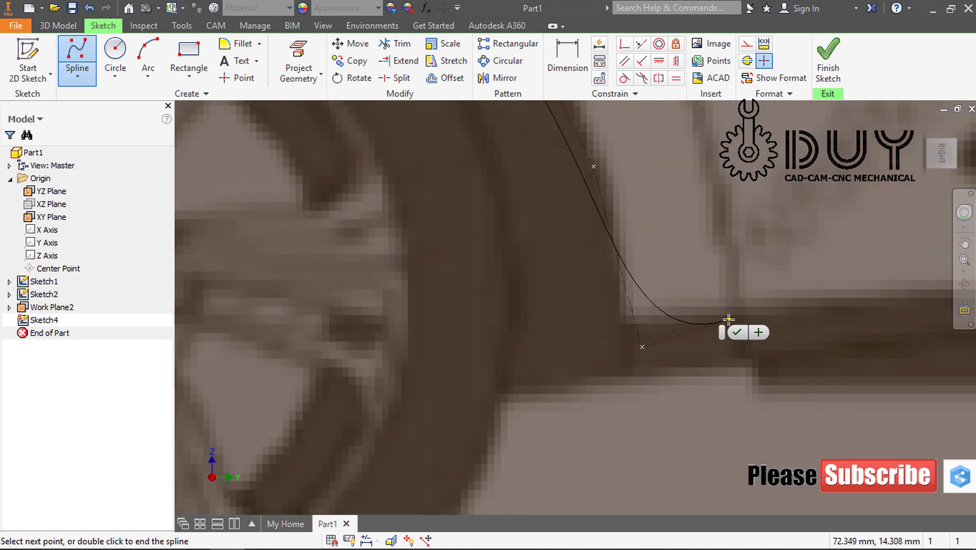
left_click(728, 319)
scroll(767, 316, "up", 4)
left_click(844, 314)
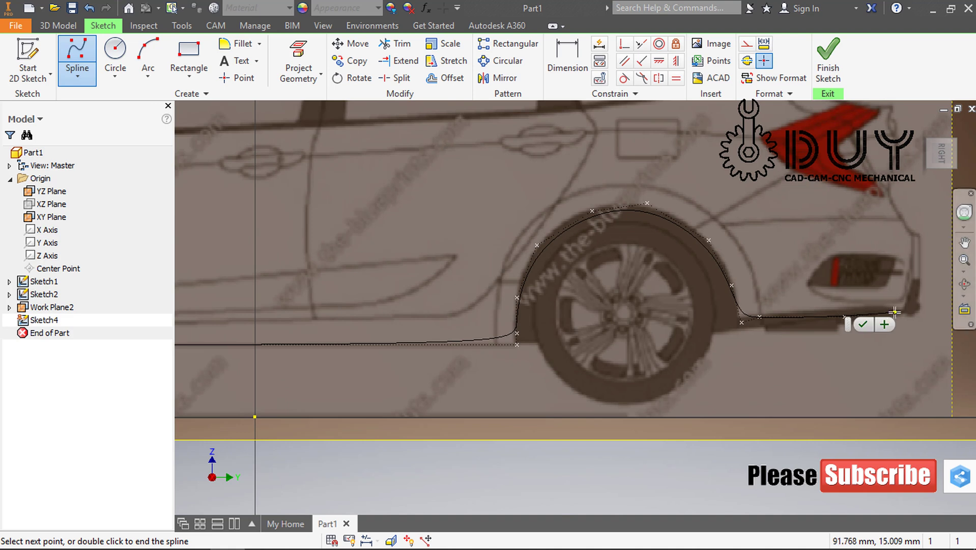
left_click(894, 311)
middle_click_drag(866, 290, 785, 265)
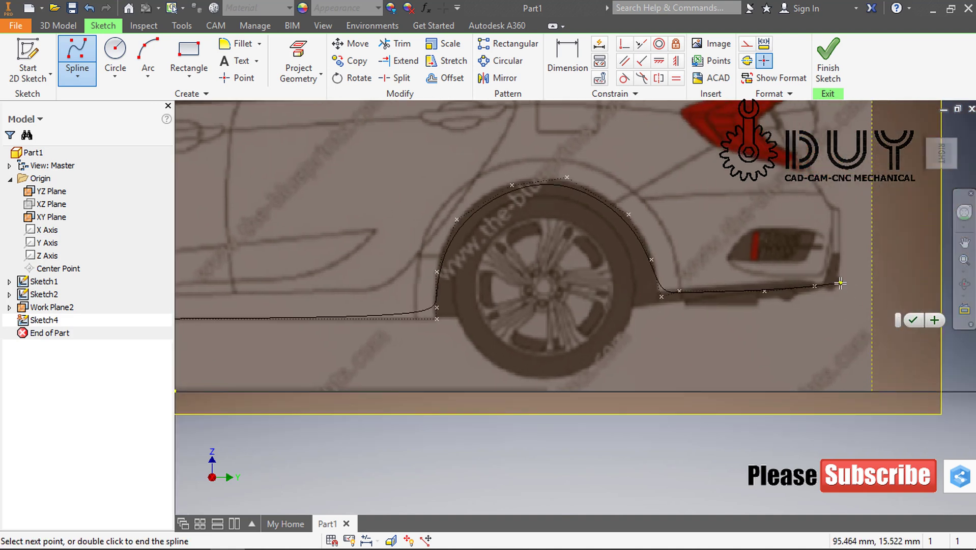
left_click(858, 287)
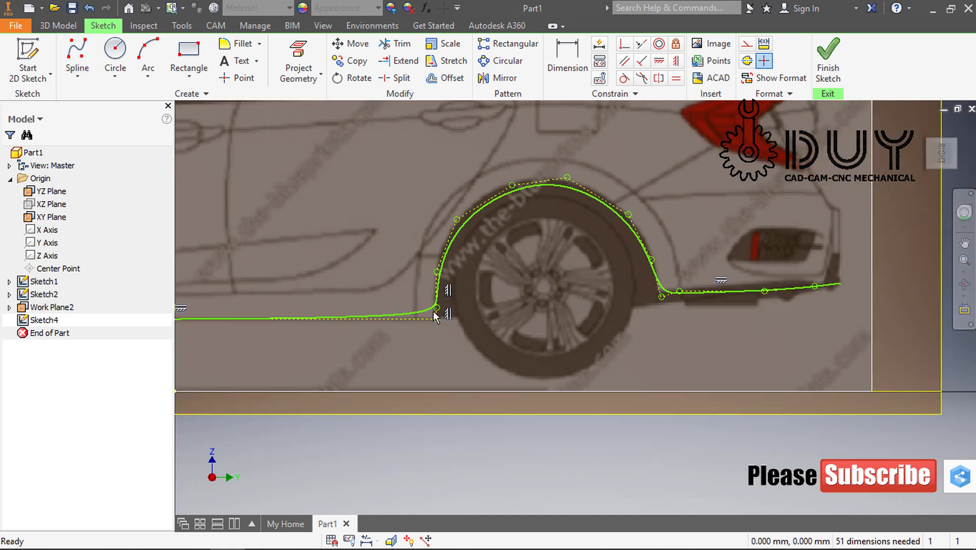
Move the spline's control vertex at the rear arch's front base down to the sill corner to tighten the bend
left_click_drag(437, 309, 437, 319)
scroll(404, 344, "up", 2)
scroll(539, 320, "down", 3)
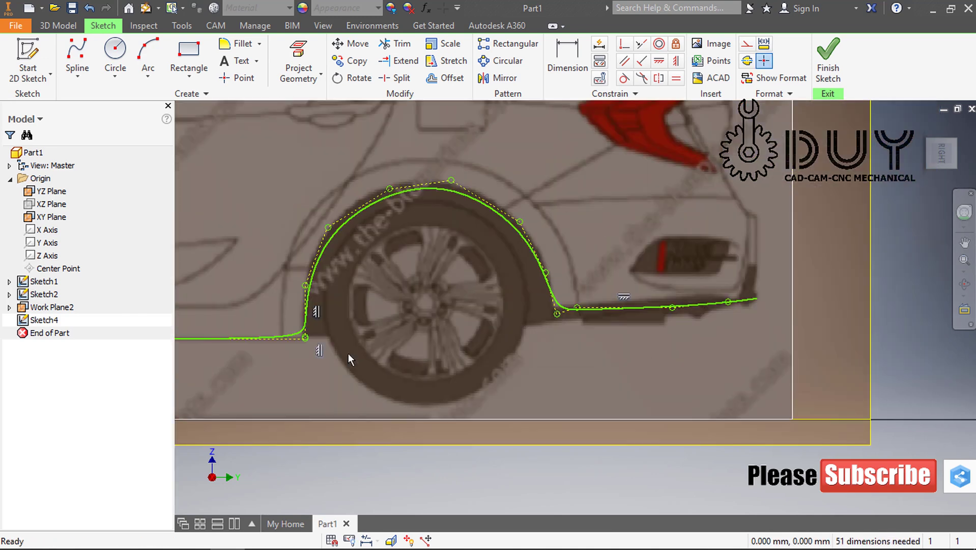
Examine how the lower body spline follows the side-view image along the whole length of the car
scroll(347, 354, "up", 2)
middle_click_drag(347, 353, 499, 355)
middle_click_drag(308, 377, 614, 369)
scroll(377, 341, "down", 3)
scroll(435, 351, "up", 2)
middle_click_drag(448, 333, 603, 320)
middle_click_drag(381, 341, 464, 345)
scroll(420, 333, "down", 2)
scroll(438, 337, "up", 3)
middle_click_drag(795, 341, 560, 350)
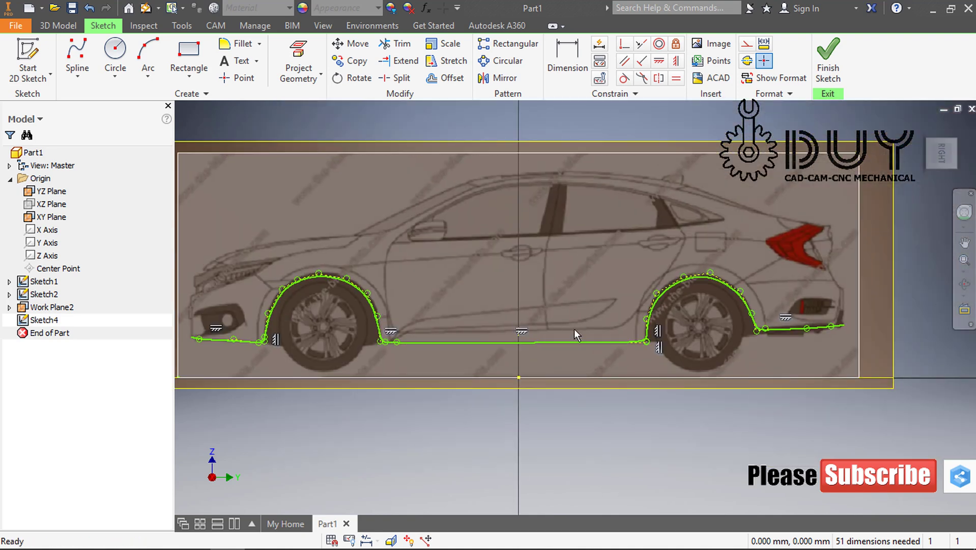
Start a second control vertex spline on the front bumper just above the first one and run it toward the front wheel arch
left_click(77, 56)
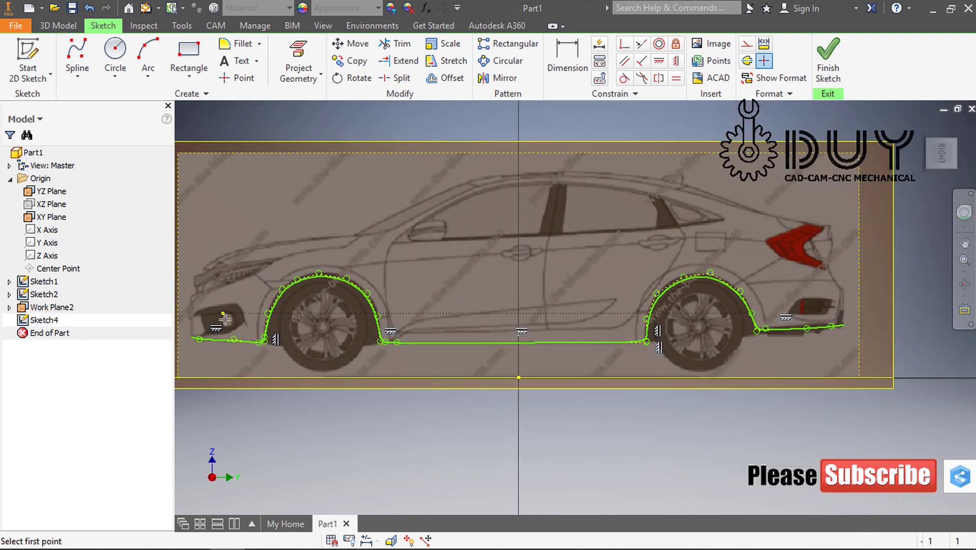
scroll(199, 339, "down", 4)
middle_click_drag(197, 286, 426, 270)
scroll(394, 294, "down", 4)
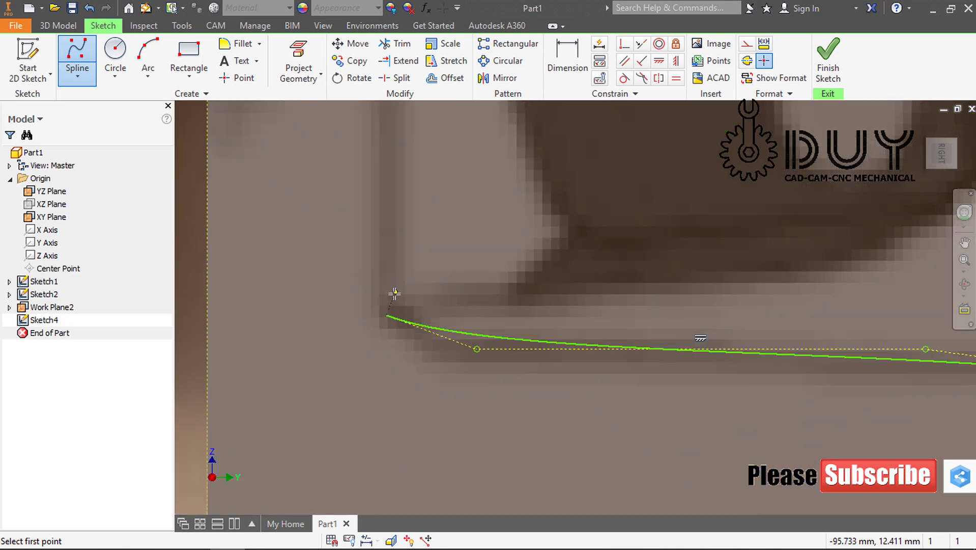
left_click(811, 282)
middle_click_drag(810, 281, 264, 371)
scroll(385, 336, "up", 3)
middle_click_drag(548, 354, 423, 328)
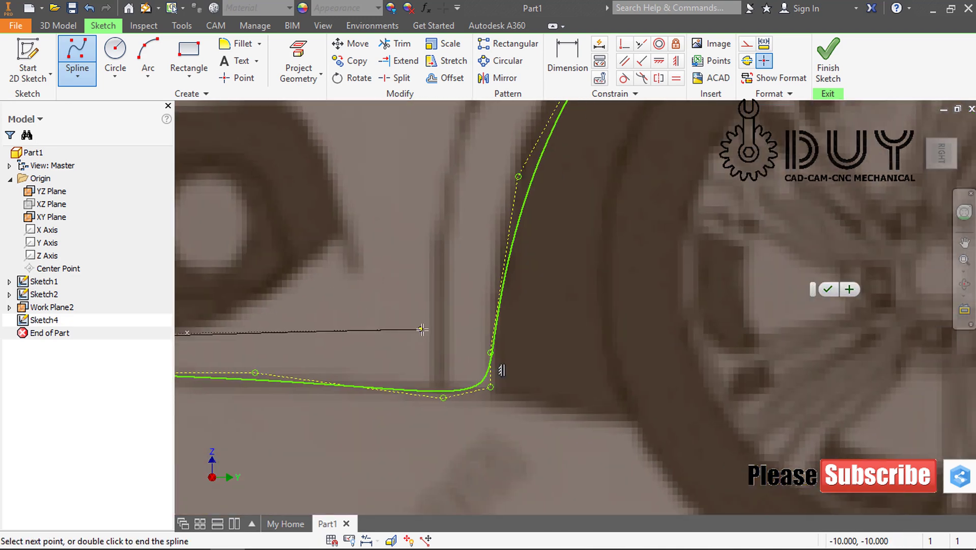
left_click(431, 330)
Continue the second spline around the outer flare of the front wheel arch and down to the base behind the wheel
scroll(440, 285, "up", 3)
left_click(441, 280)
middle_click_drag(440, 279, 429, 297)
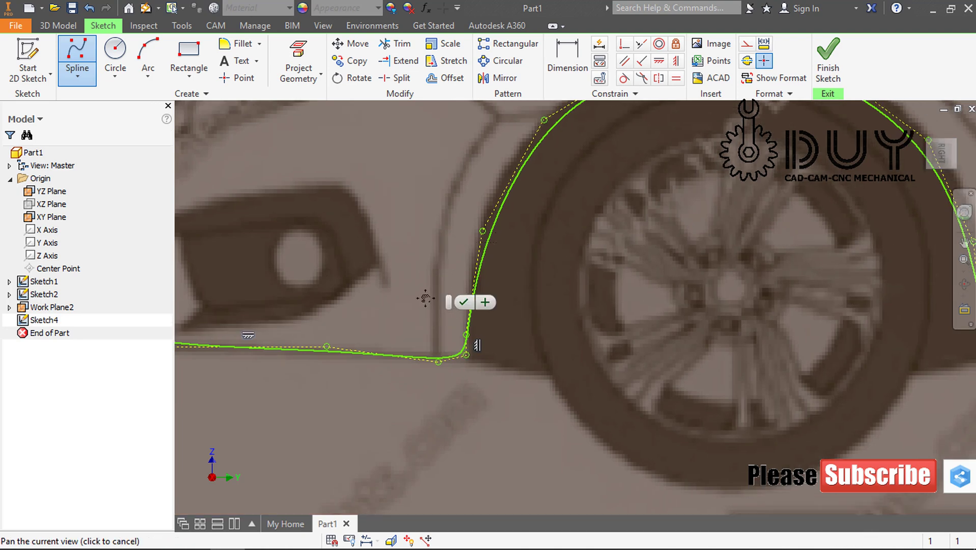
scroll(428, 296, "down", 2)
left_click(436, 255)
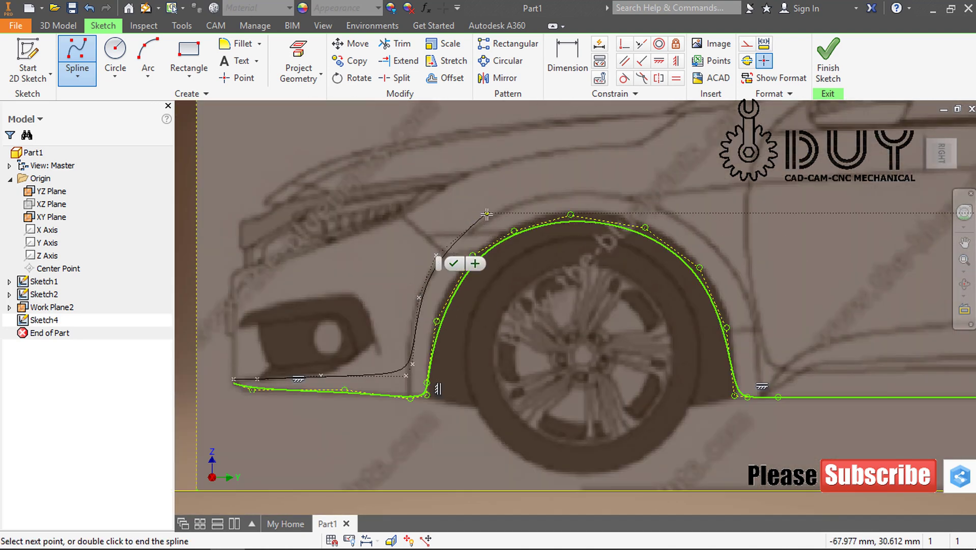
left_click(486, 213)
left_click(562, 195)
left_click(666, 210)
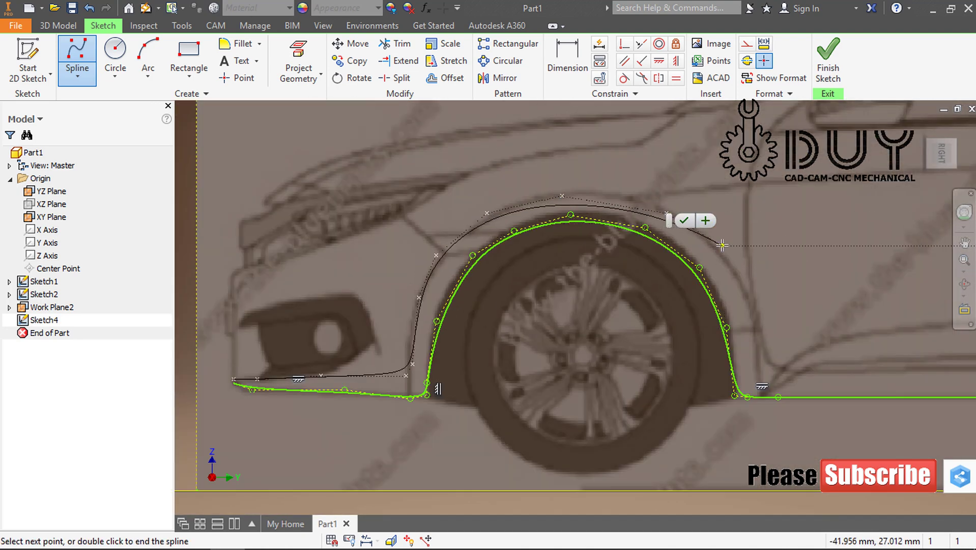
left_click(735, 267)
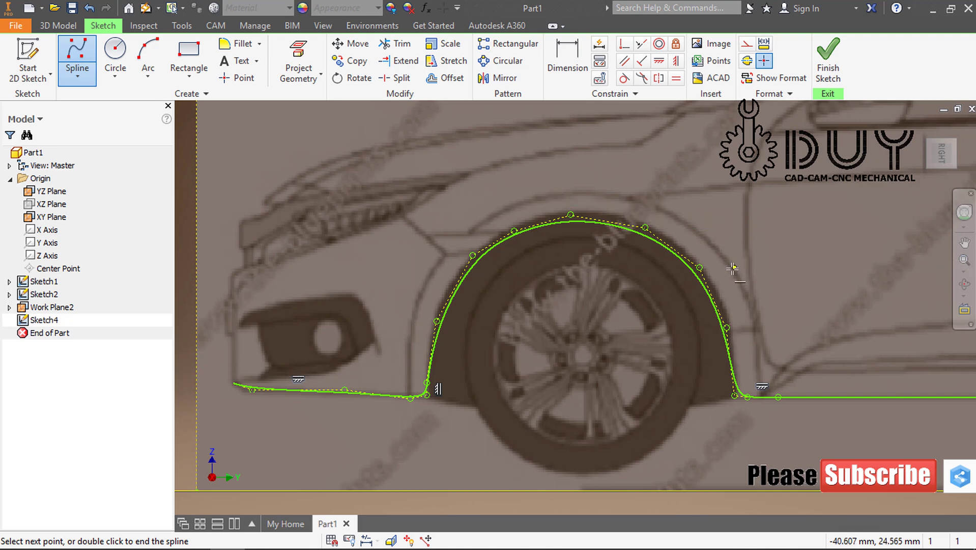
left_click(762, 328)
left_click(762, 361)
Continue the second spline along the lower door line above the sill to the front of the rear wheel arch
middle_click_drag(823, 375, 437, 331)
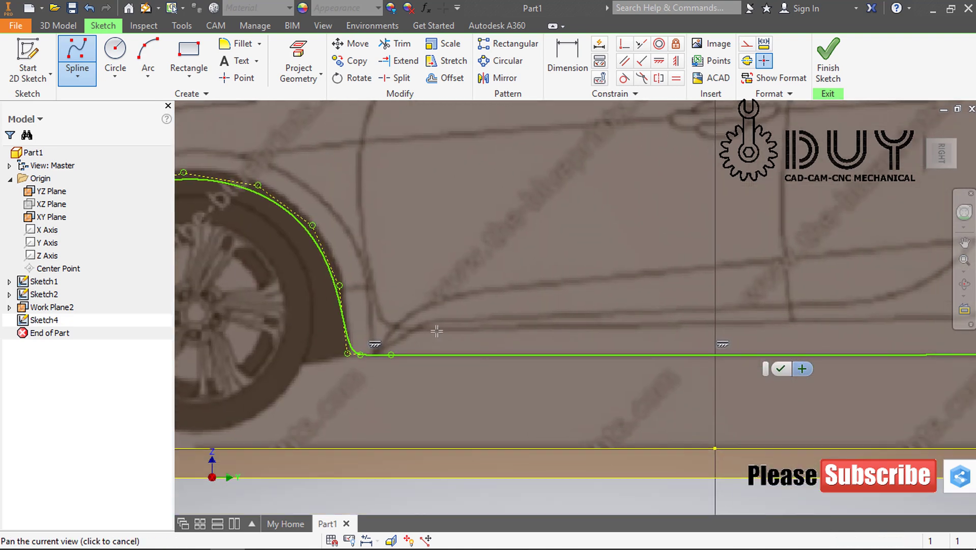
left_click(455, 322)
scroll(610, 325, "down", 5)
scroll(689, 288, "up", 5)
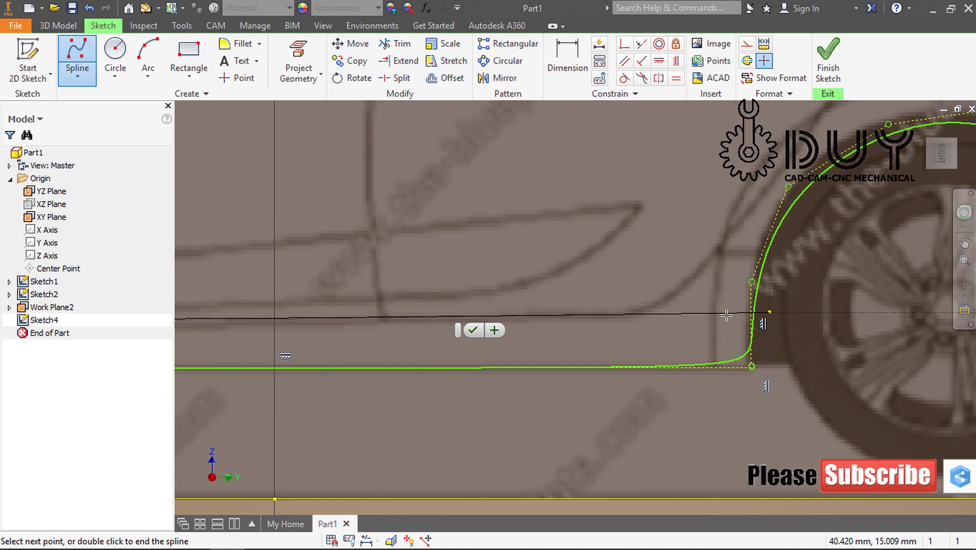
left_click(672, 309)
Continue the second spline over the outer flare of the rear wheel arch and down to the rear bumper
left_click(727, 246)
scroll(746, 210, "down", 5)
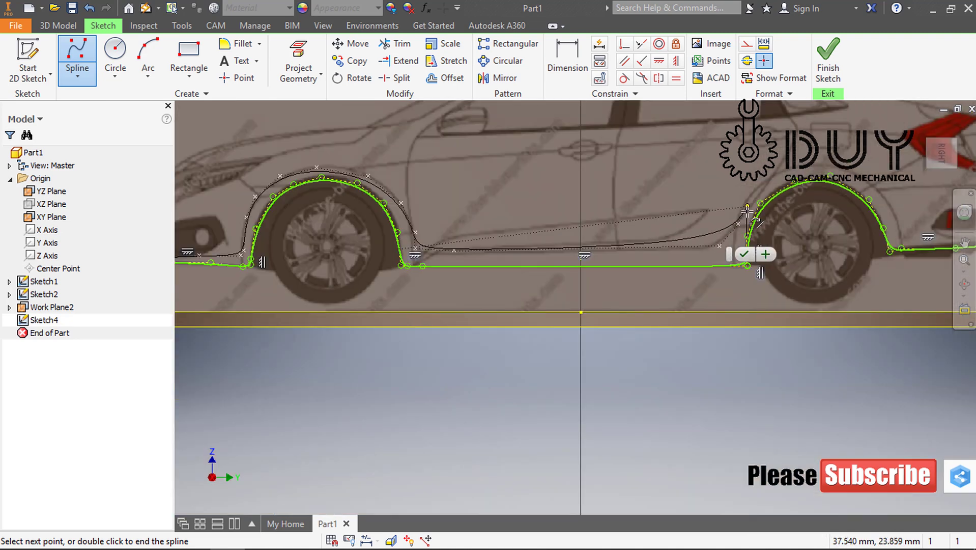
middle_click_drag(706, 232, 524, 319)
scroll(549, 306, "up", 5)
left_click(626, 234)
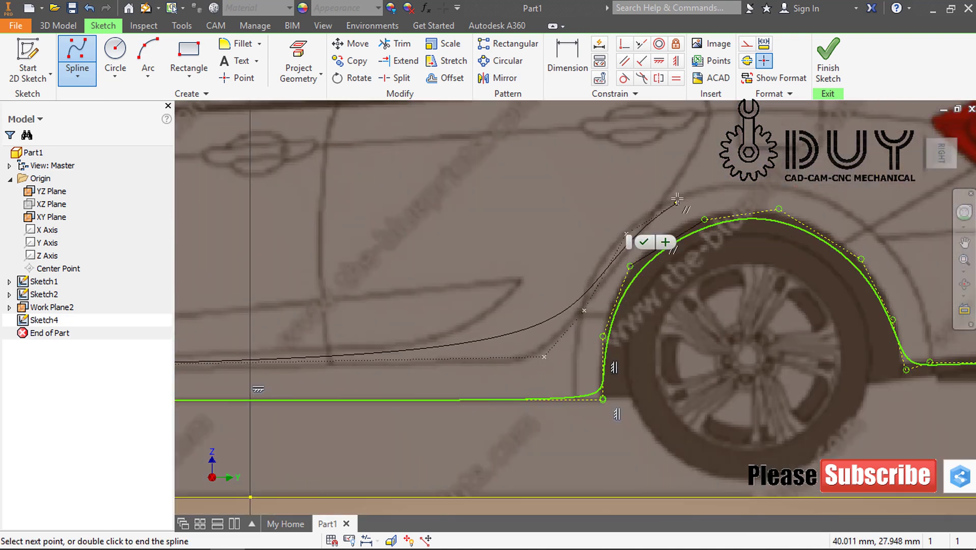
left_click(681, 193)
left_click(840, 200)
middle_click_drag(855, 216, 584, 147)
left_click(617, 165)
left_click(658, 241)
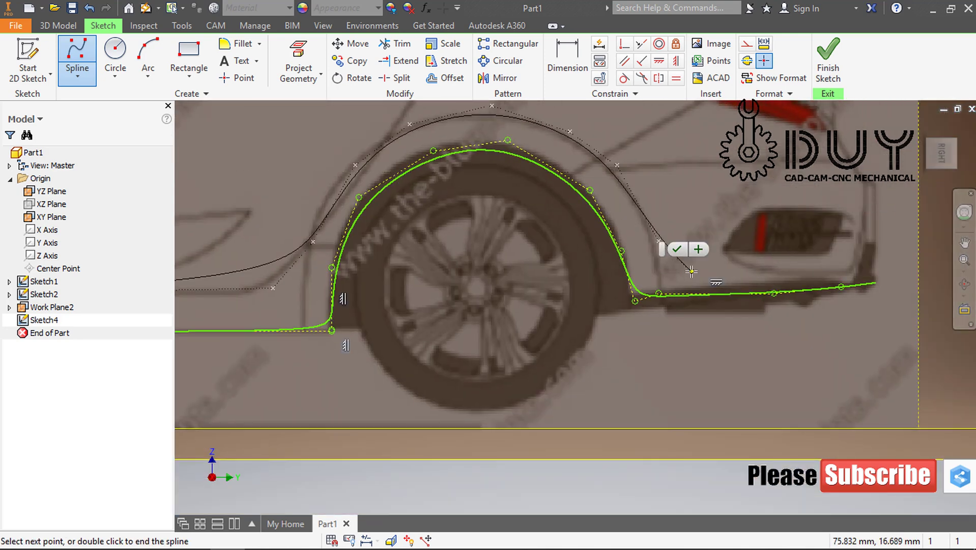
left_click(691, 271)
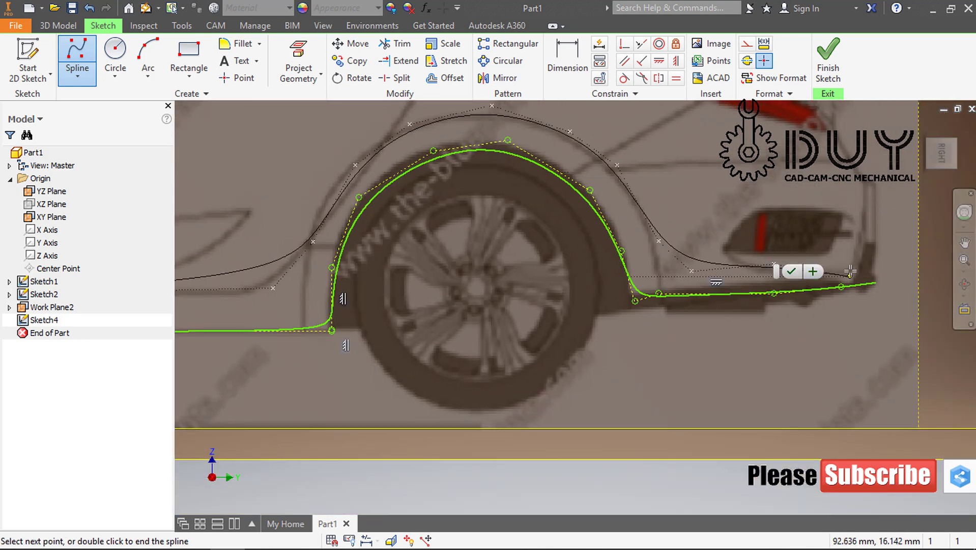
Run the second spline below the rear bumper vent, curve it up to the bumper's rear edge, and finish it
scroll(839, 271, "up", 4)
left_click(672, 267)
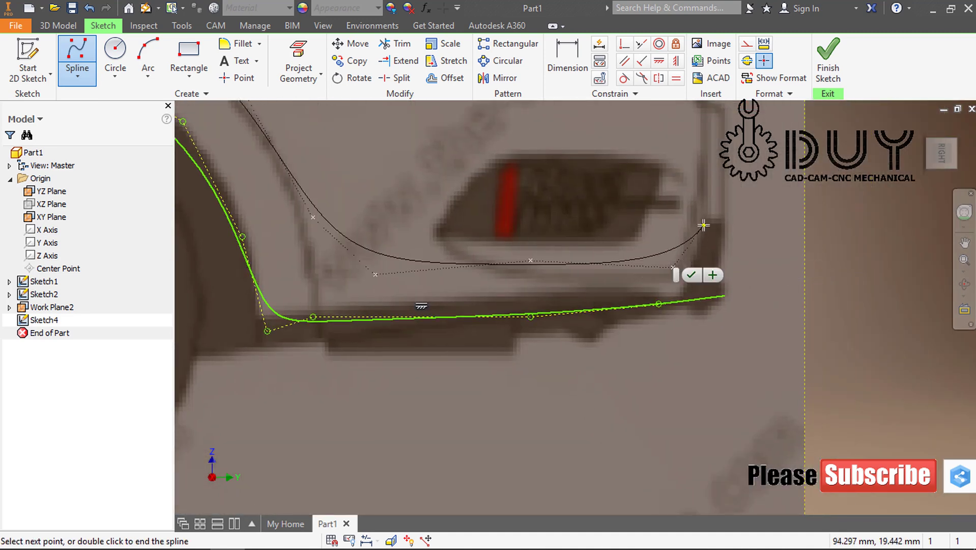
left_click(725, 214)
left_click(744, 223)
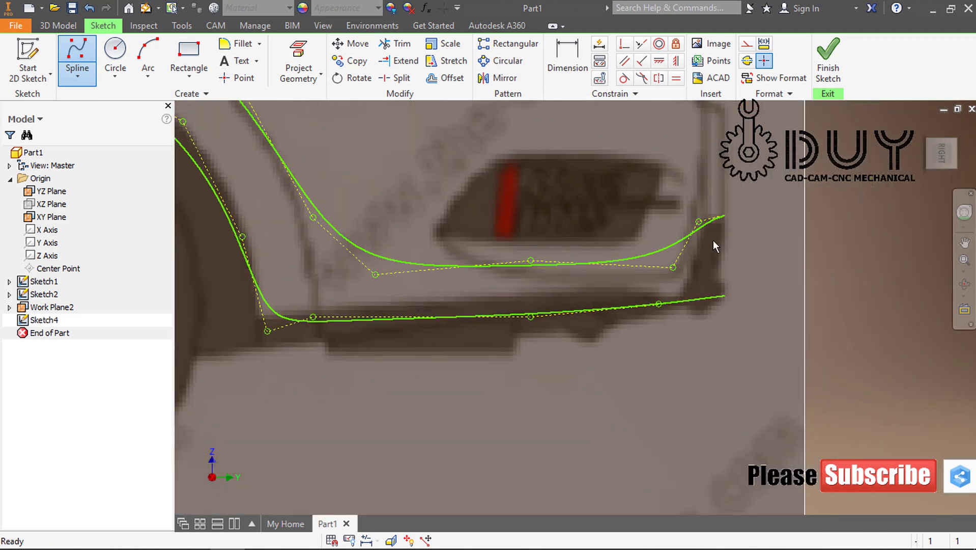
key("Escape")
scroll(376, 266, "down", 5)
middle_click_drag(331, 198, 620, 196)
middle_click_drag(449, 263, 854, 263)
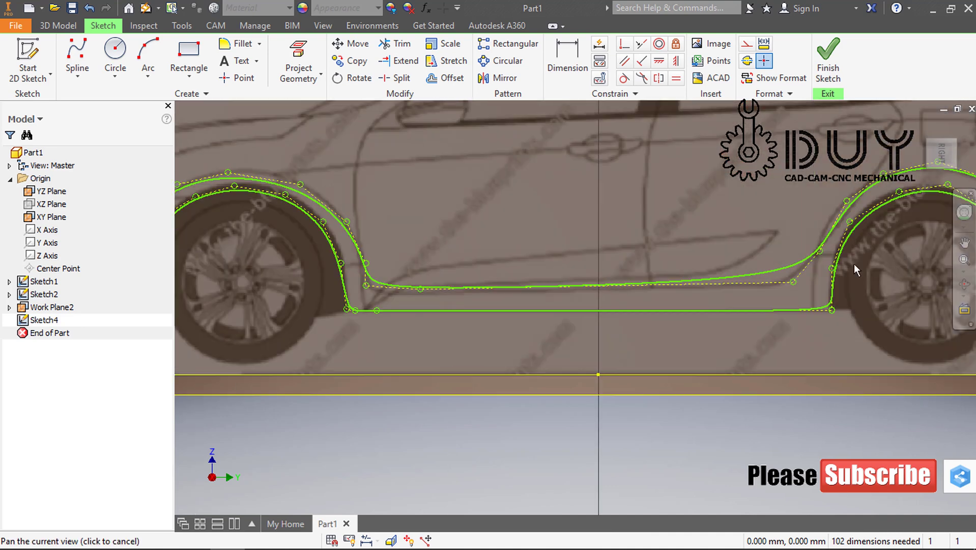
Adjust the outer spline's control vertices over the front wheel arch to follow the flare more closely
middle_click_drag(382, 235, 618, 260)
scroll(556, 220, "up", 4)
left_click_drag(521, 189, 528, 164)
left_click_drag(386, 169, 378, 160)
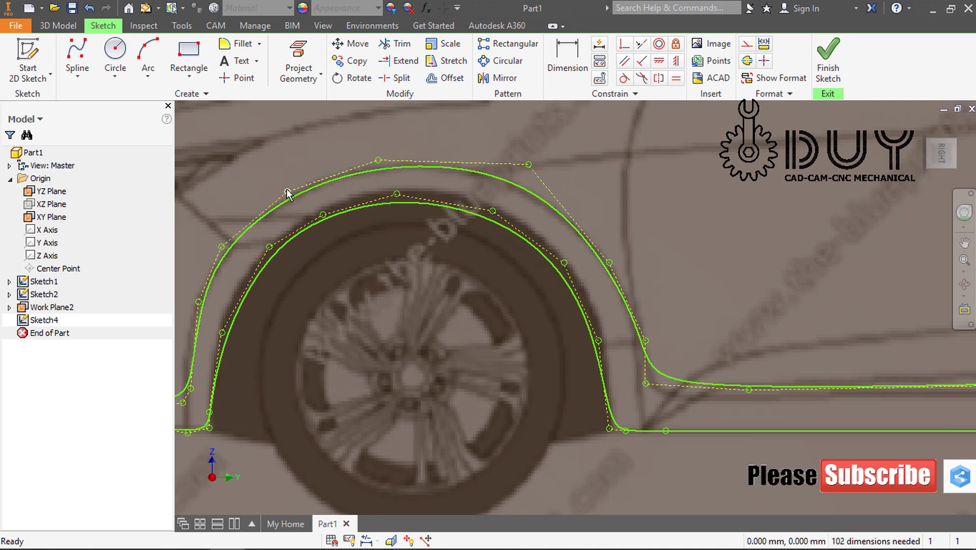
left_click_drag(287, 192, 284, 184)
Adjust the outer spline's control vertices on the front side of the rear wheel arch, and finish the sketch
scroll(640, 294, "up", 3)
middle_click_drag(866, 303, 325, 321)
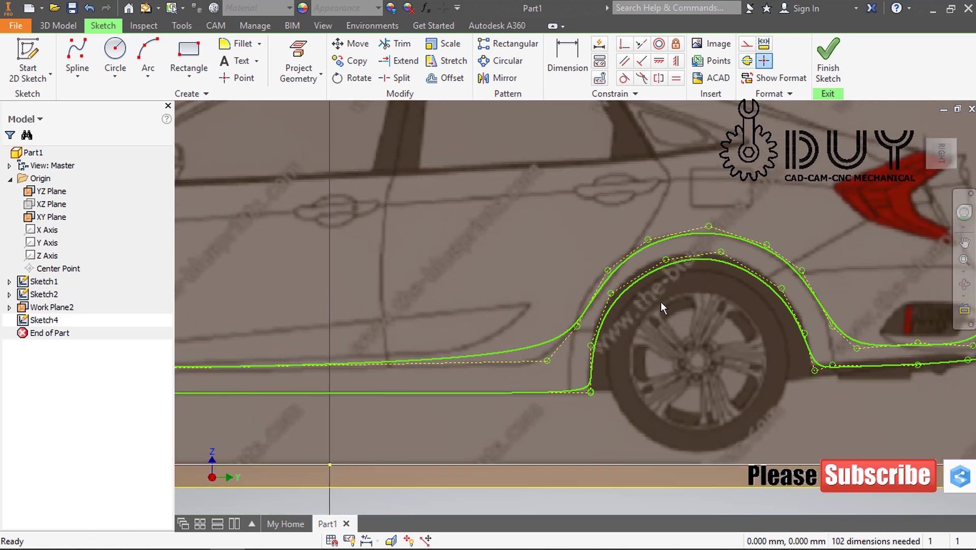
left_click_drag(609, 266, 595, 263)
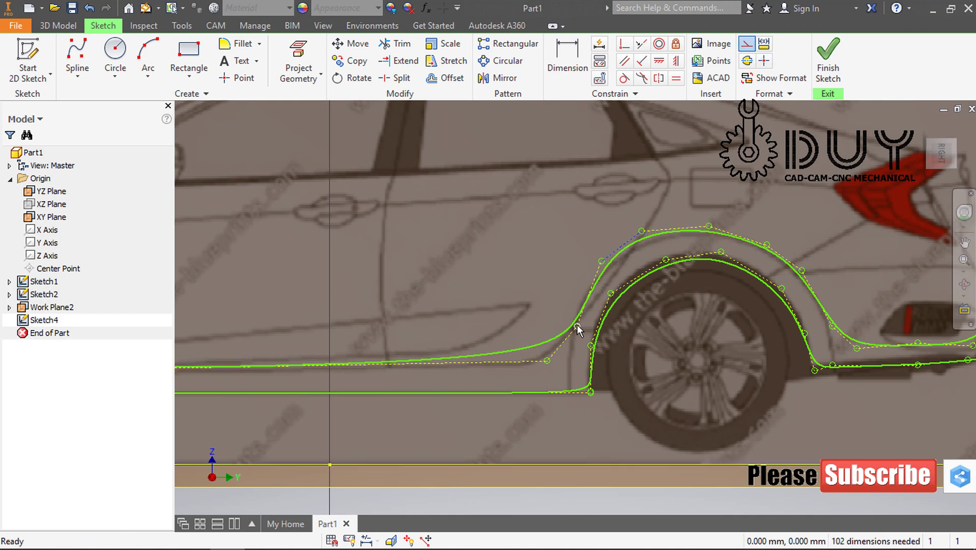
left_click_drag(577, 324, 572, 324)
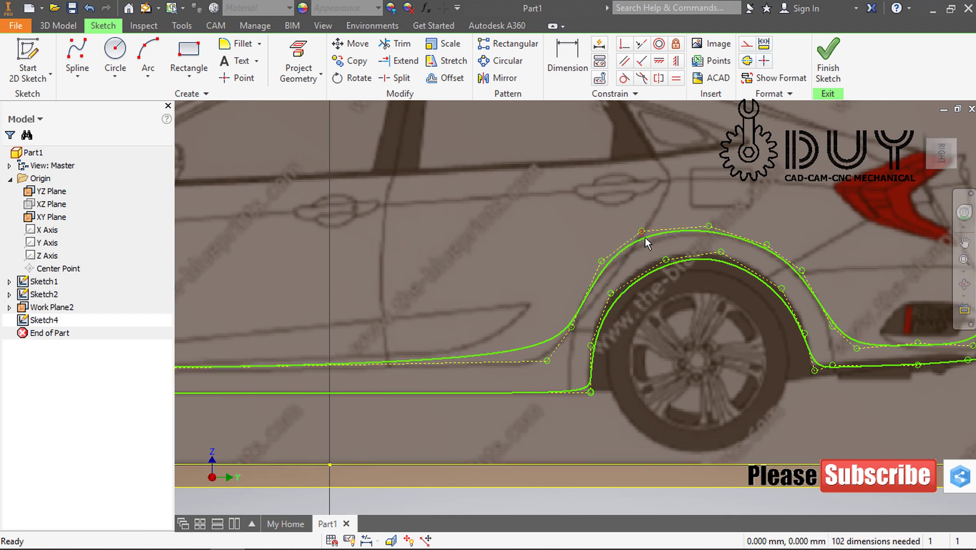
left_click_drag(603, 259, 608, 264)
scroll(646, 241, "down", 4)
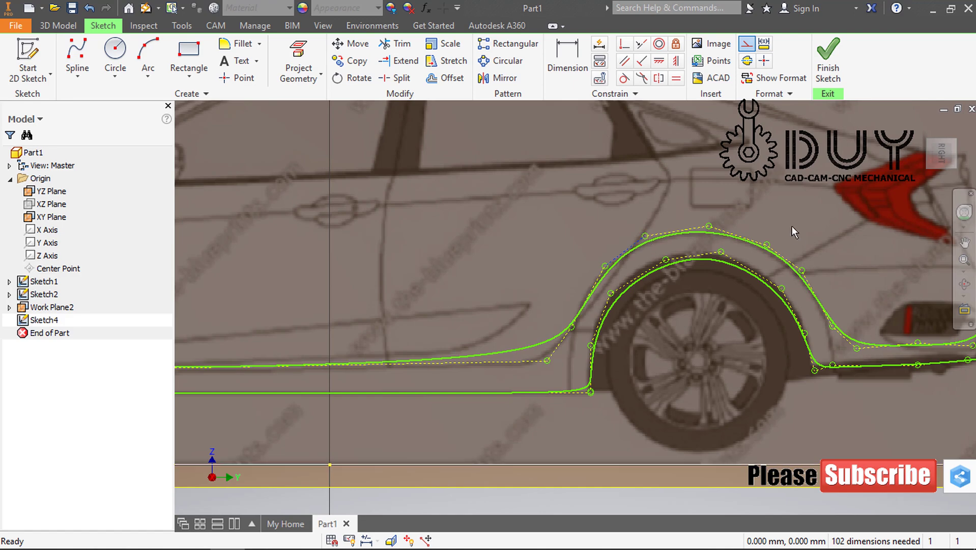
middle_click_drag(414, 224, 654, 210)
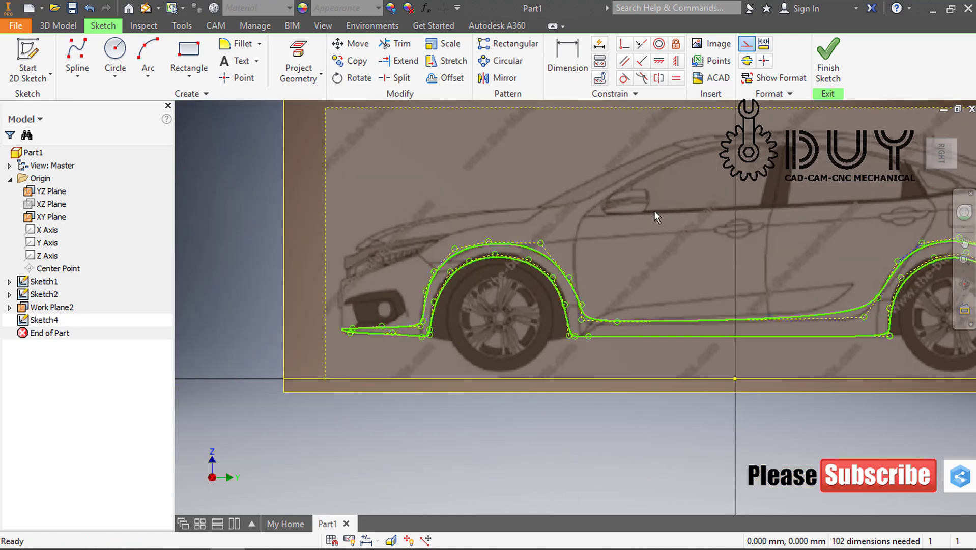
left_click(830, 64)
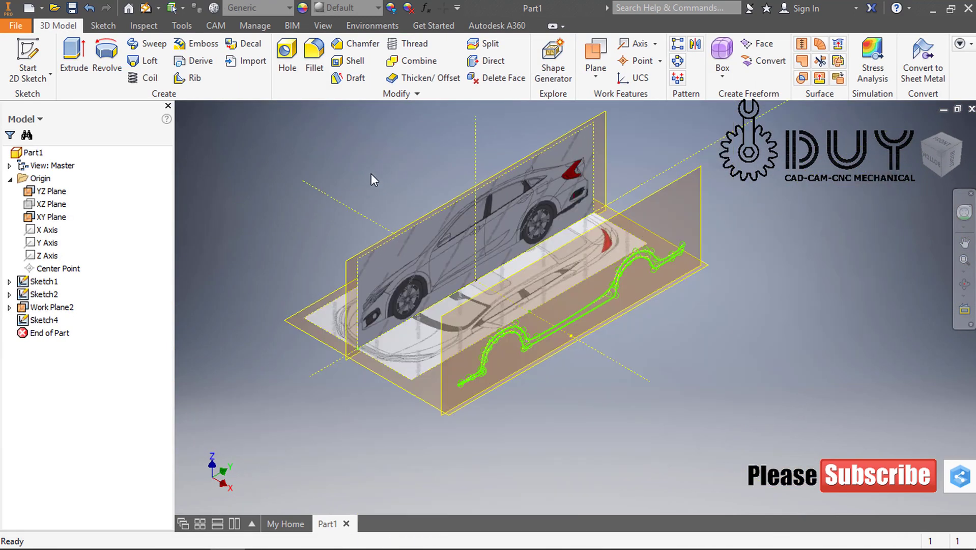
Create a work plane offset upward from the XY Plane, above the side-view car image
right_click(372, 174)
left_click(595, 60)
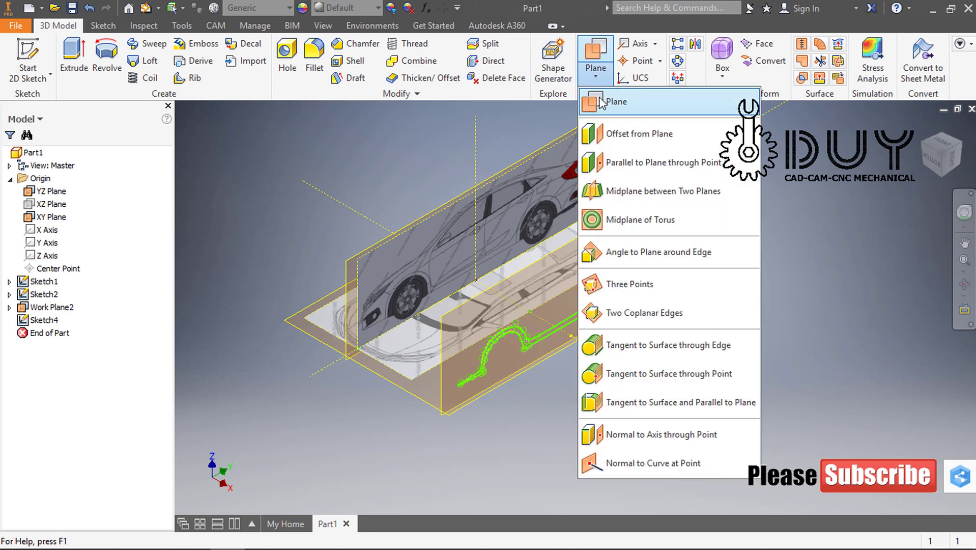
left_click(622, 135)
left_click(416, 393)
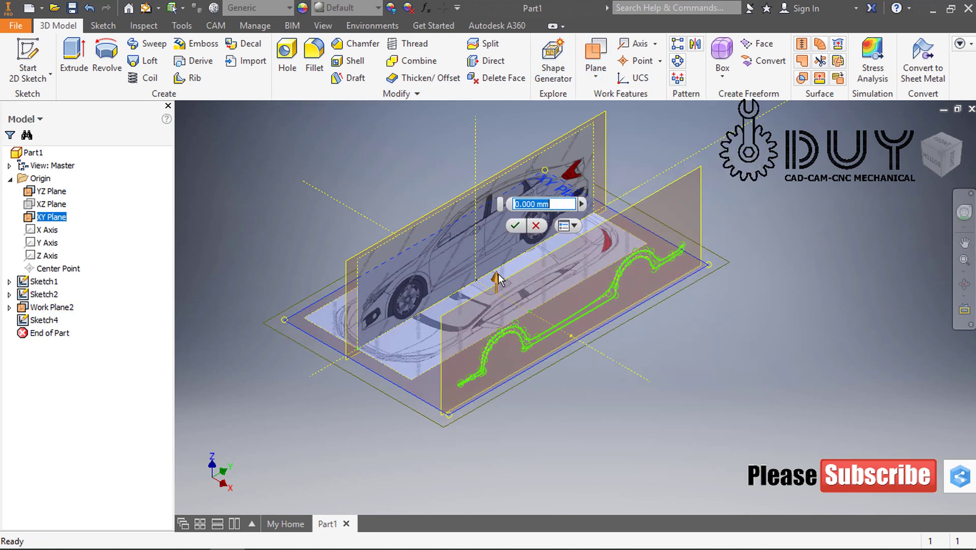
left_click_drag(498, 279, 501, 147)
left_click(513, 151)
Start a 2D sketch on the new raised work plane and turn the view so the top-view car lies lengthwise
right_click(294, 132)
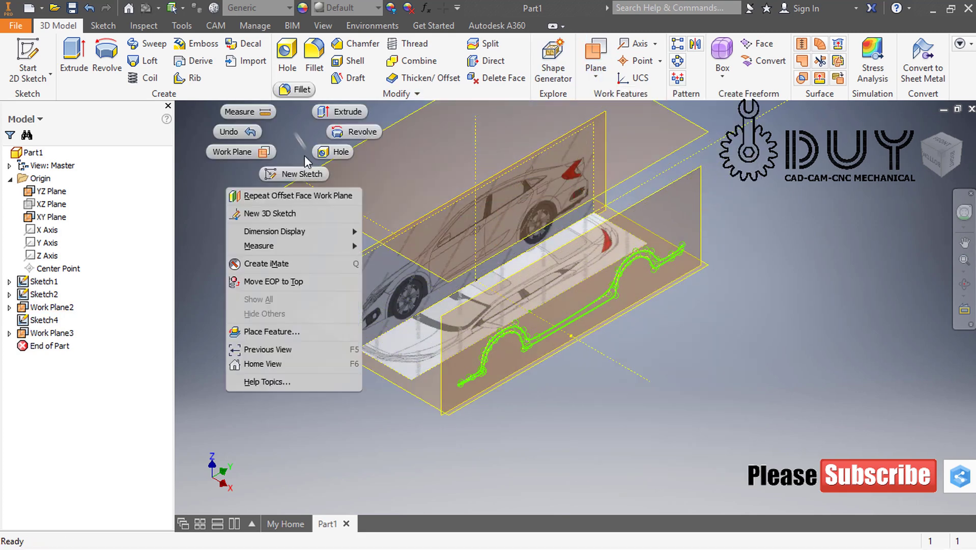
left_click(305, 155)
left_click(339, 216)
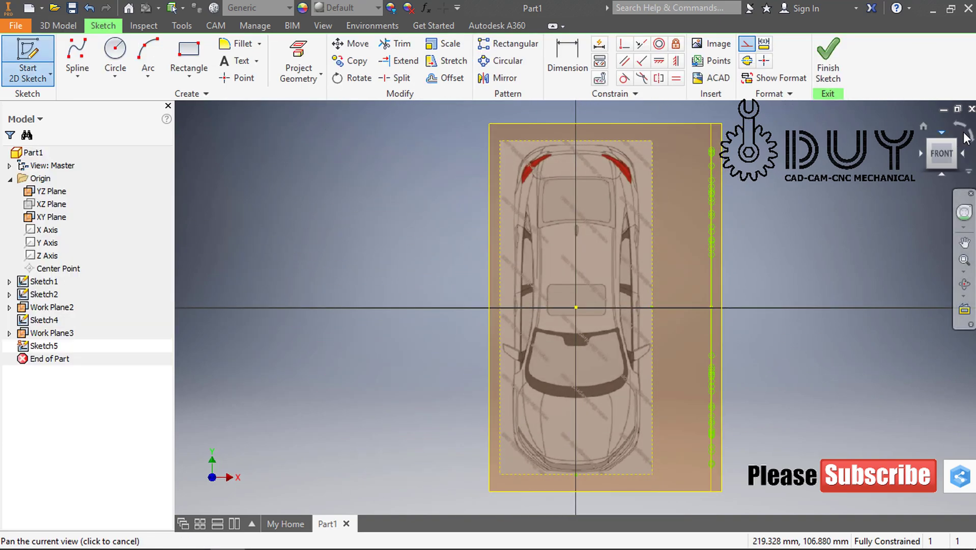
left_click(967, 134)
Begin a spline at the front bumper on the car's centreline and trace the outer front corner in the top view
scroll(460, 295, "down", 5)
middle_click_drag(439, 253, 453, 309)
left_click(77, 57)
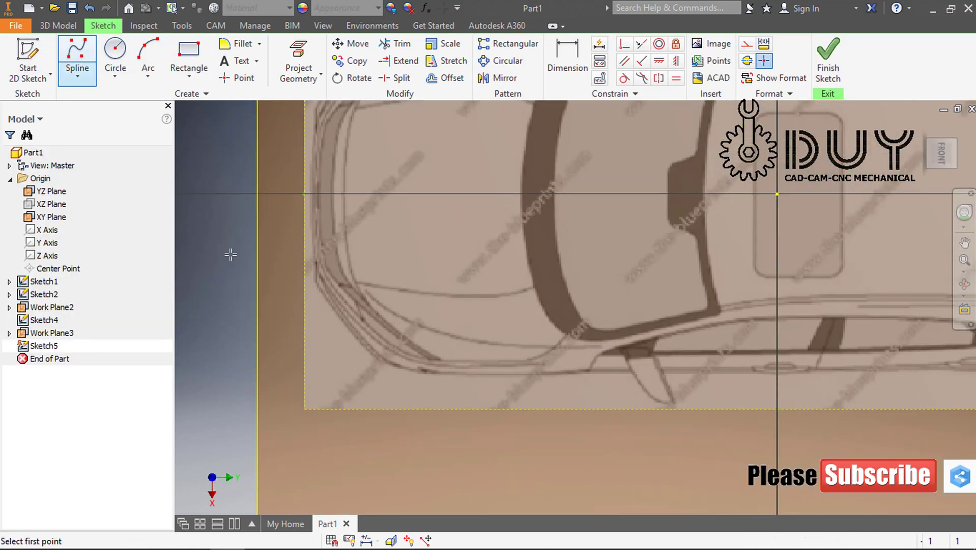
left_click(311, 193)
left_click(332, 305)
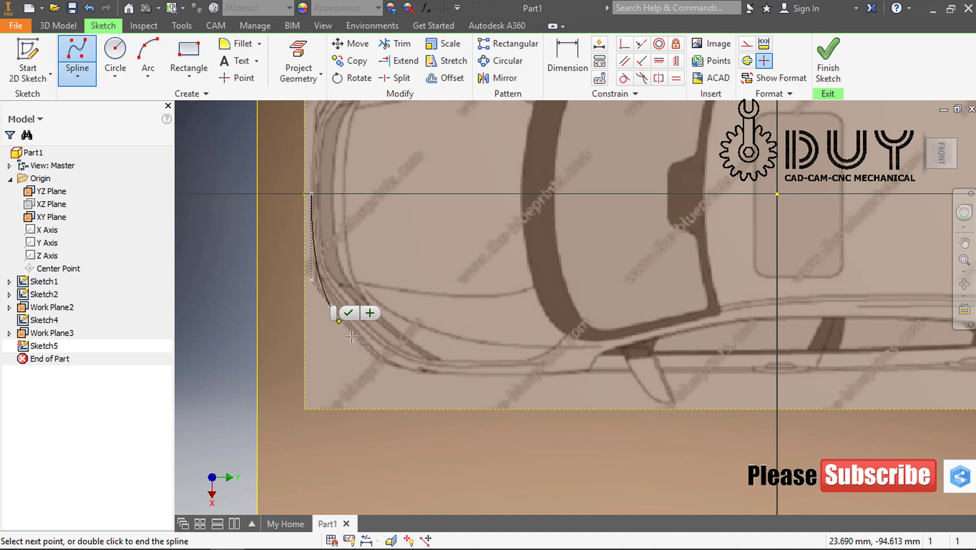
left_click(369, 356)
scroll(400, 383, "down", 4)
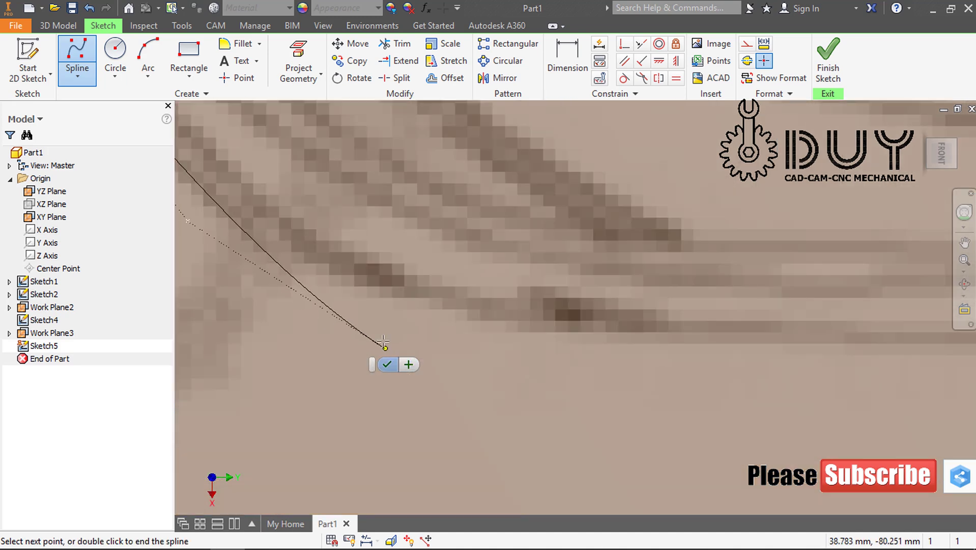
left_click(382, 306)
left_click(547, 334)
Continue the spline along the car's outer side edge past the doors to the start of the rear corner
scroll(667, 345, "up", 2)
scroll(759, 345, "up", 2)
middle_click_drag(760, 344, 438, 307)
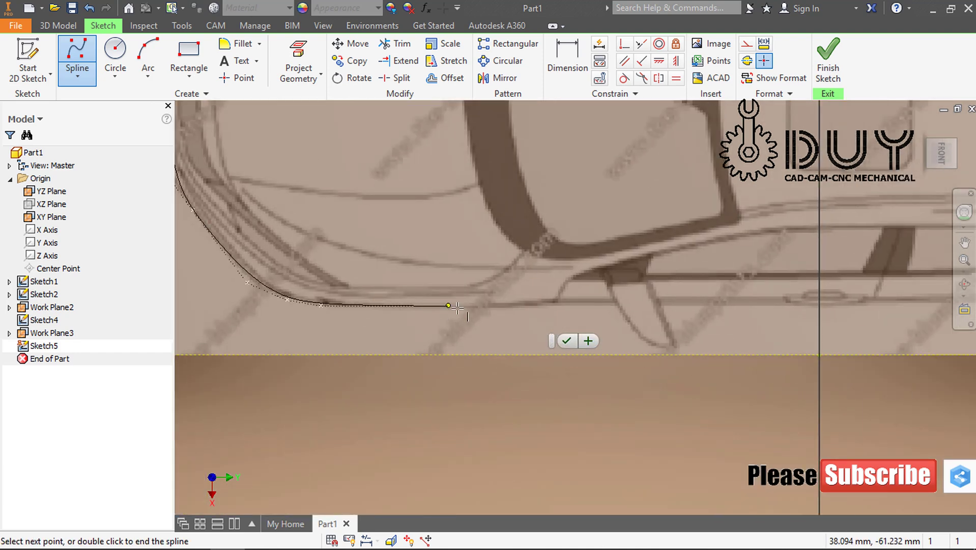
left_click(606, 304)
middle_click_drag(963, 300, 434, 242)
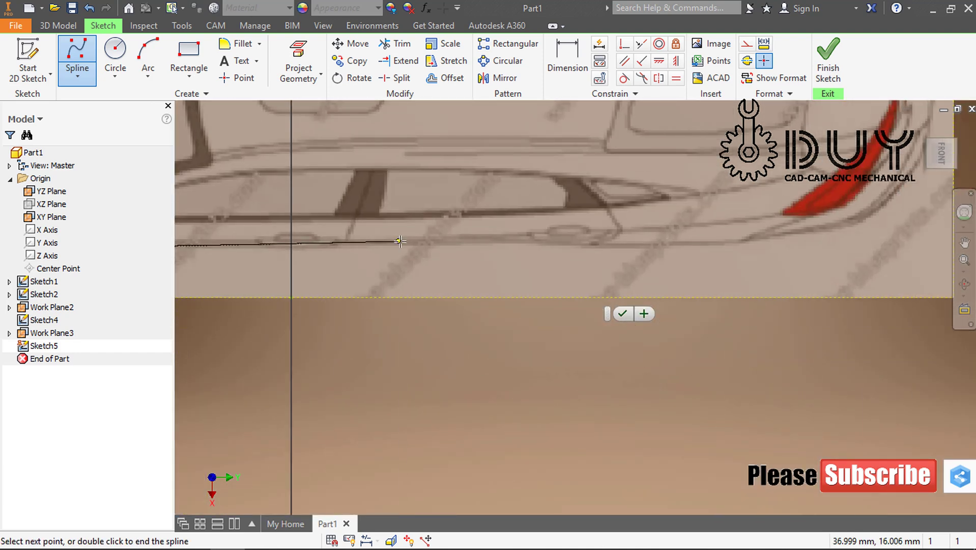
left_click(433, 243)
left_click(662, 248)
left_click(773, 240)
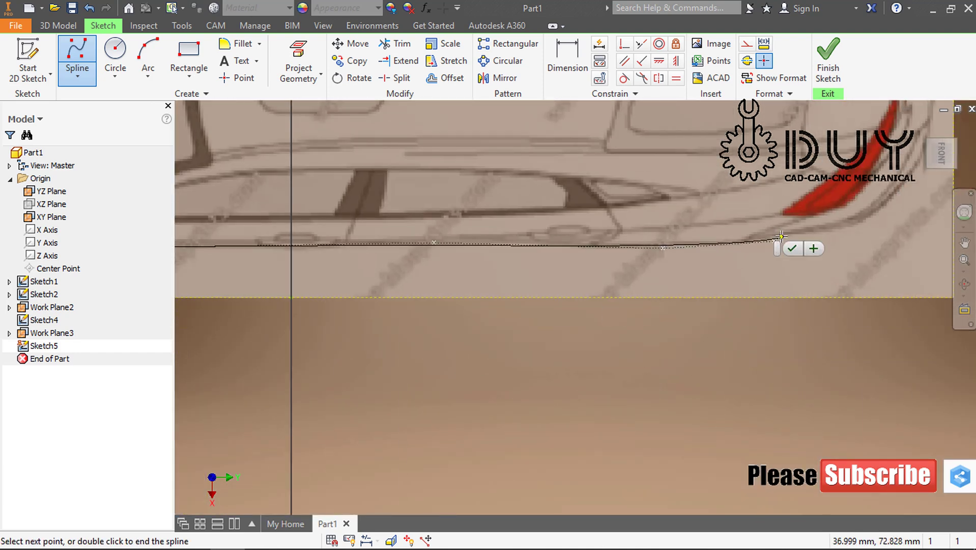
Trace the spline around the outer rear corner to the centreline at the rear bumper, and finish it
left_click(860, 226)
left_click(897, 195)
left_click(897, 174)
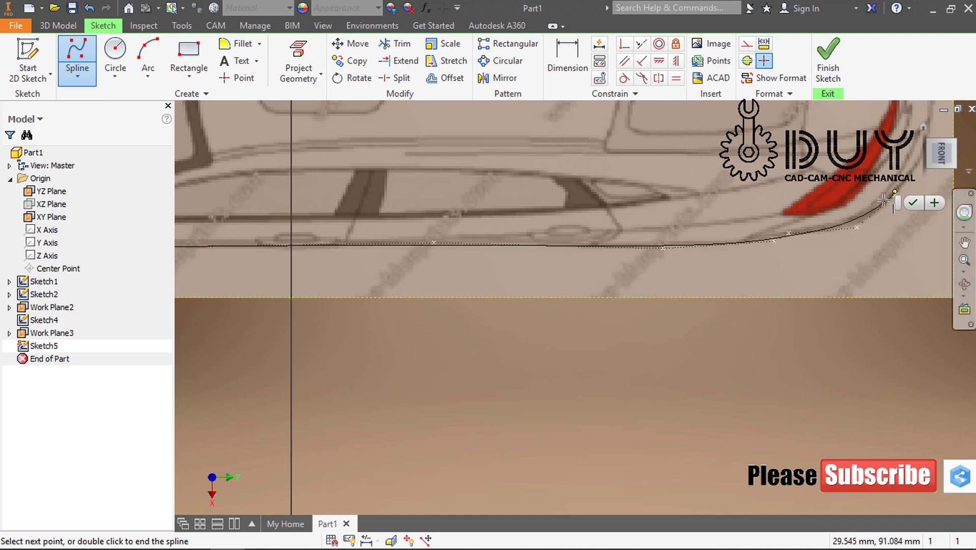
middle_click_drag(903, 171, 525, 326)
left_click(551, 300)
left_click(559, 235)
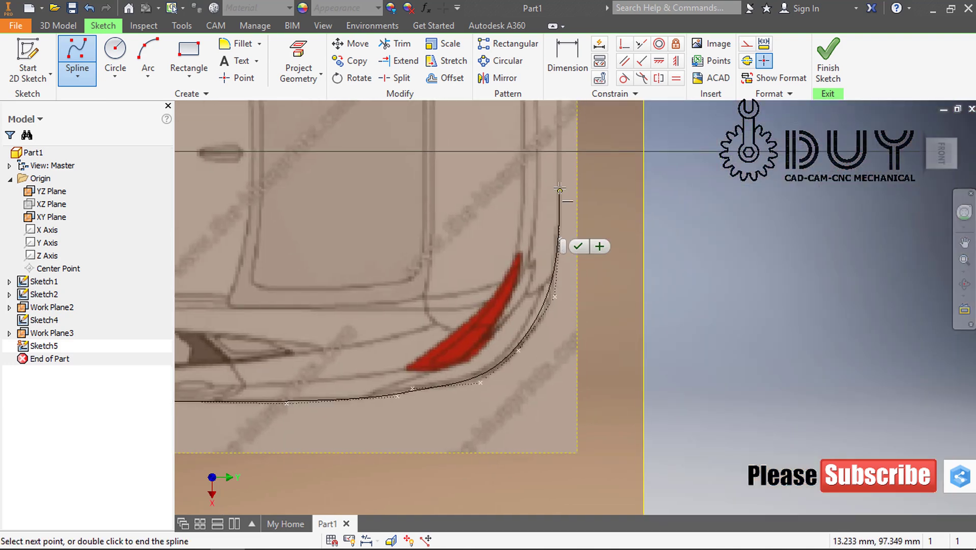
left_click(559, 152)
left_click(576, 159)
scroll(578, 191, "down", 3)
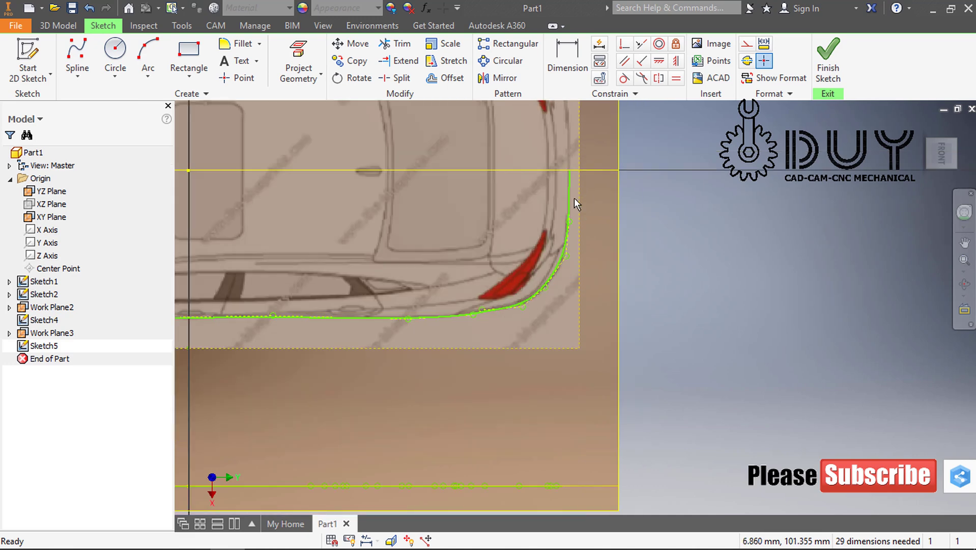
scroll(458, 230, "down", 2)
middle_click_drag(458, 230, 636, 208)
left_click(77, 59)
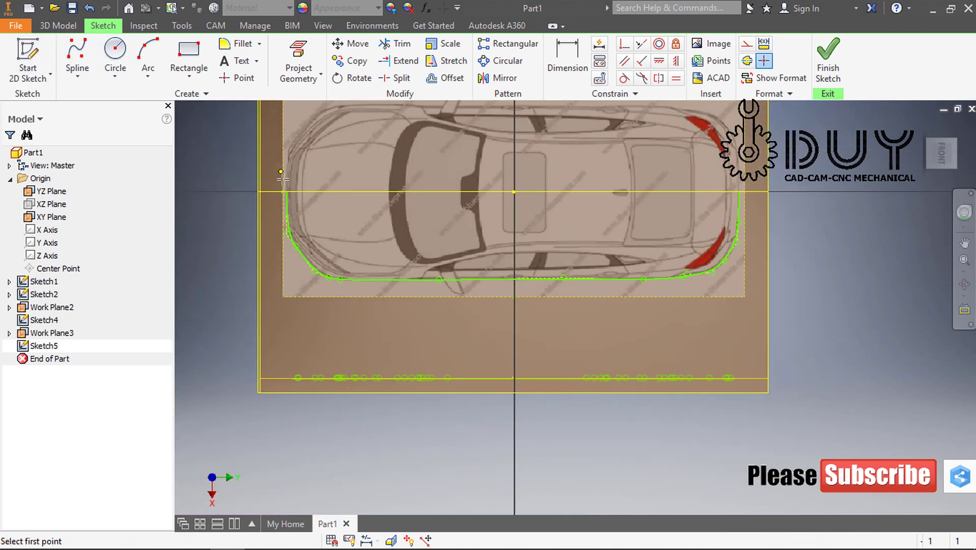
scroll(303, 169, "down", 8)
left_click(301, 164)
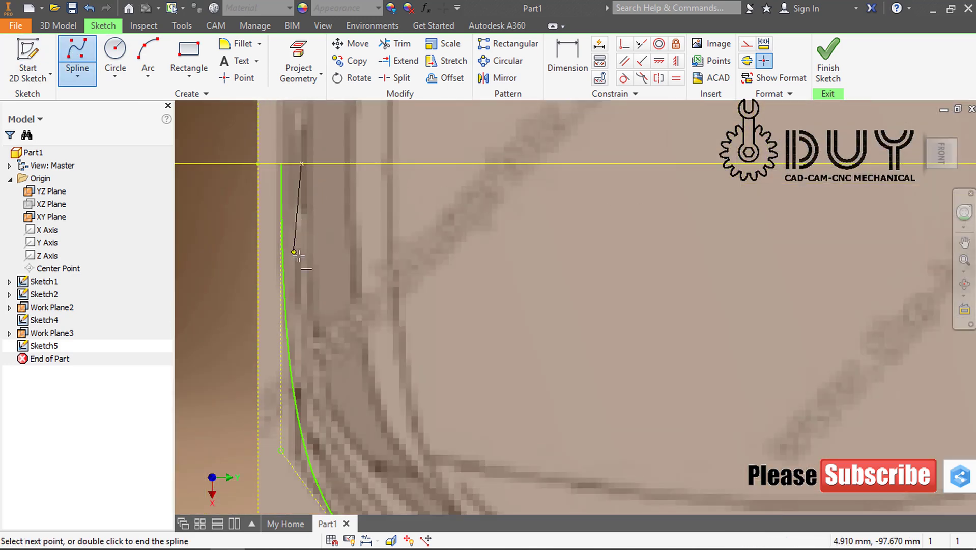
middle_click_drag(323, 410, 304, 227)
left_click(301, 239)
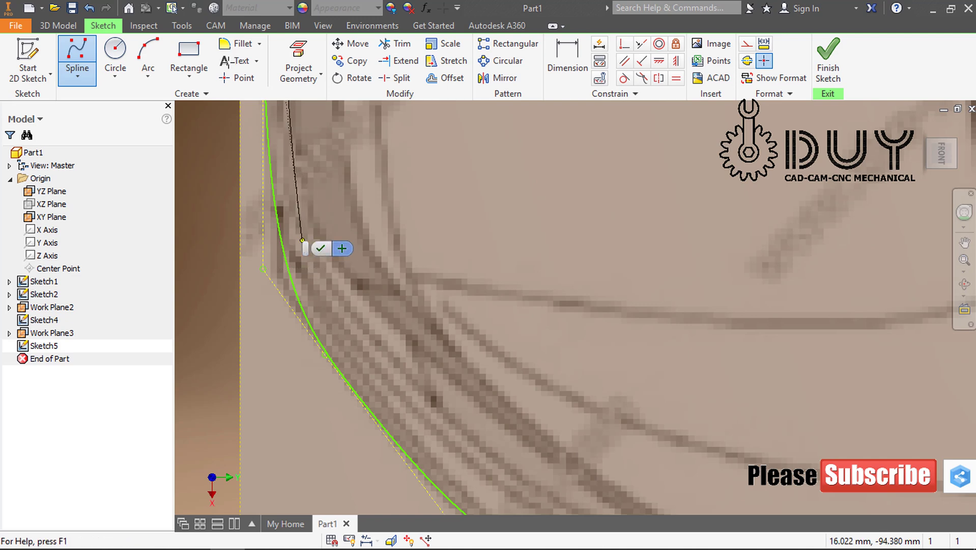
left_click(341, 248)
scroll(352, 276, "up", 3)
key("Escape")
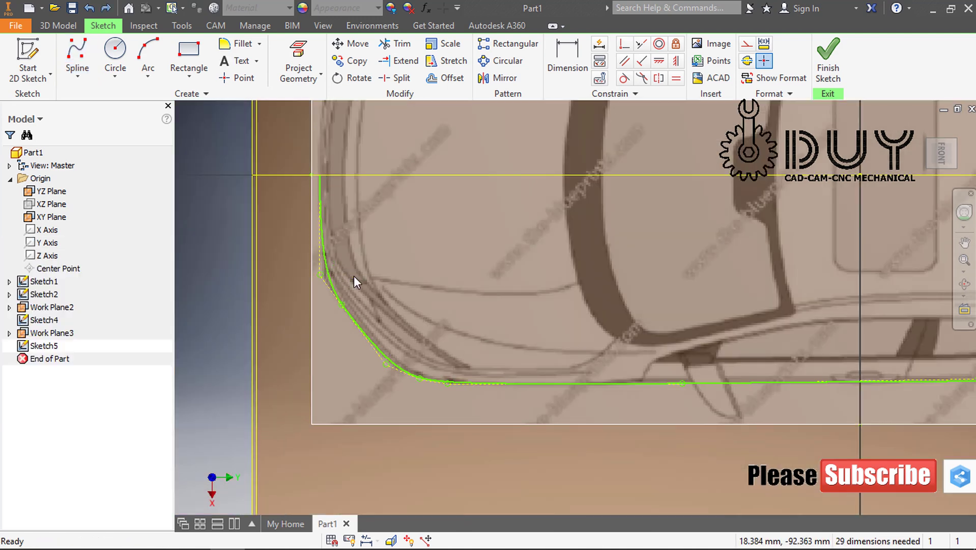
Begin a second spline on the centreline just inside the first and trace it around the front corner to the fender
left_click(74, 56)
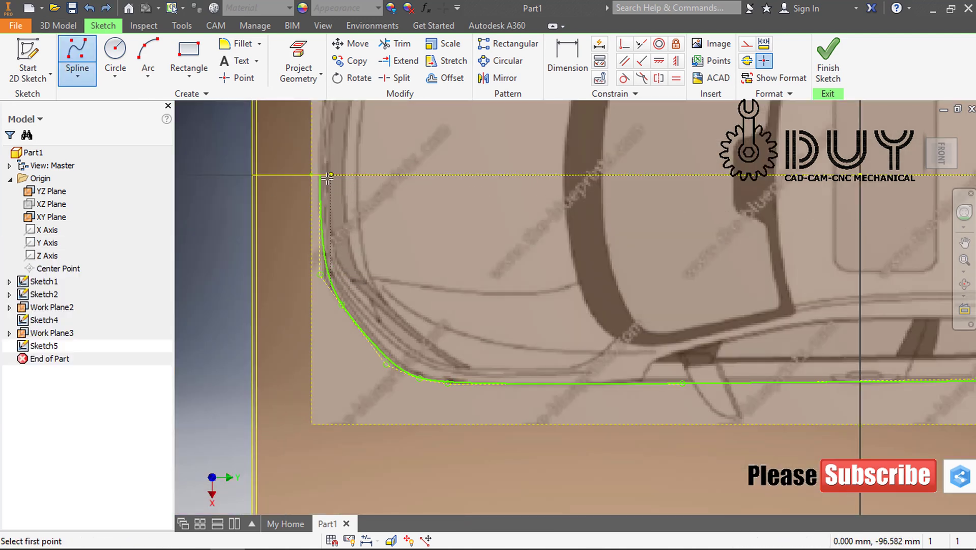
left_click(329, 175)
left_click(359, 304)
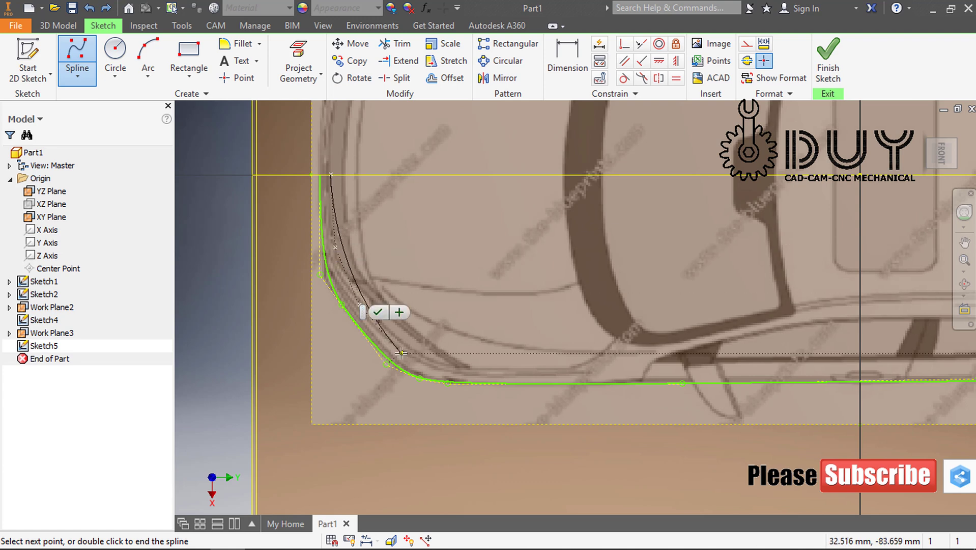
left_click(402, 351)
left_click(459, 370)
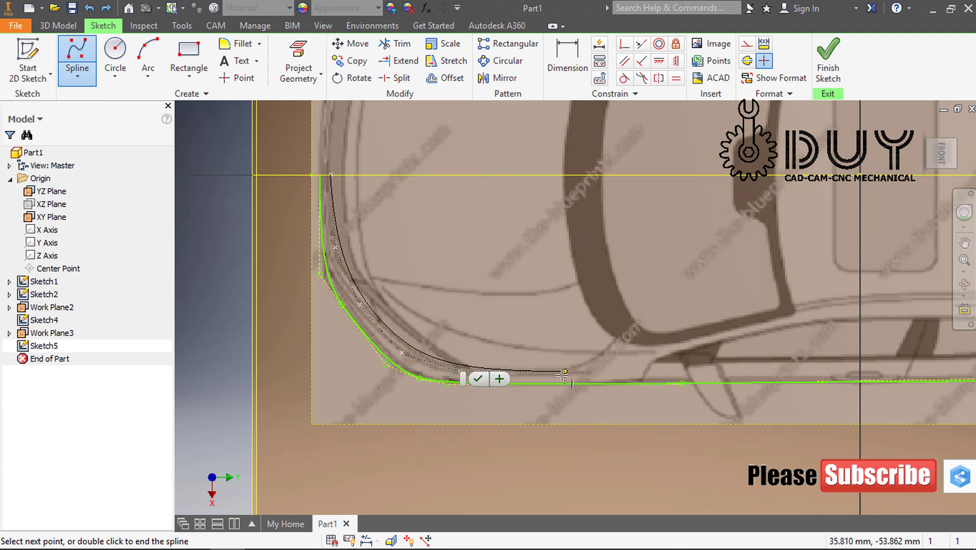
left_click(564, 372)
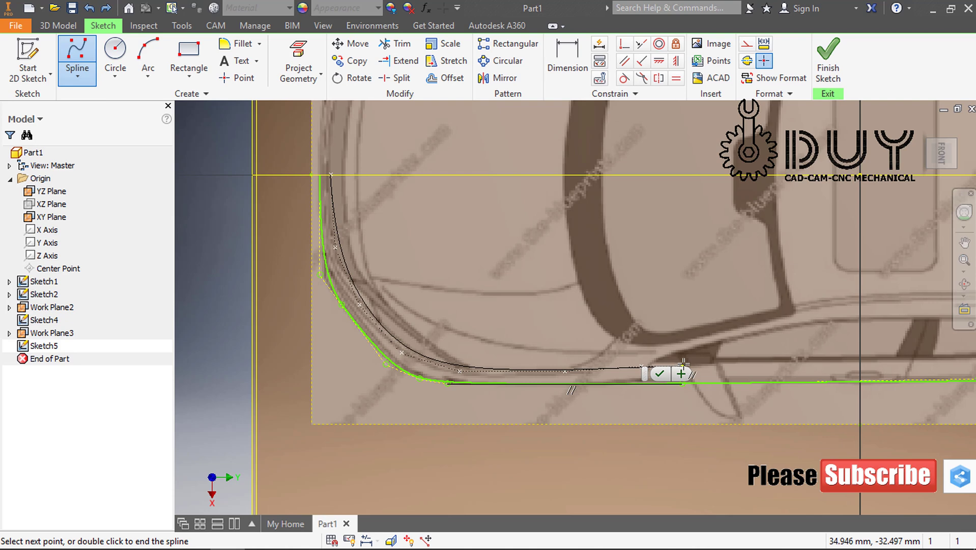
Continue the second spline along the side just below the window line to the rear fender
middle_click_drag(683, 362, 497, 320)
left_click(493, 319)
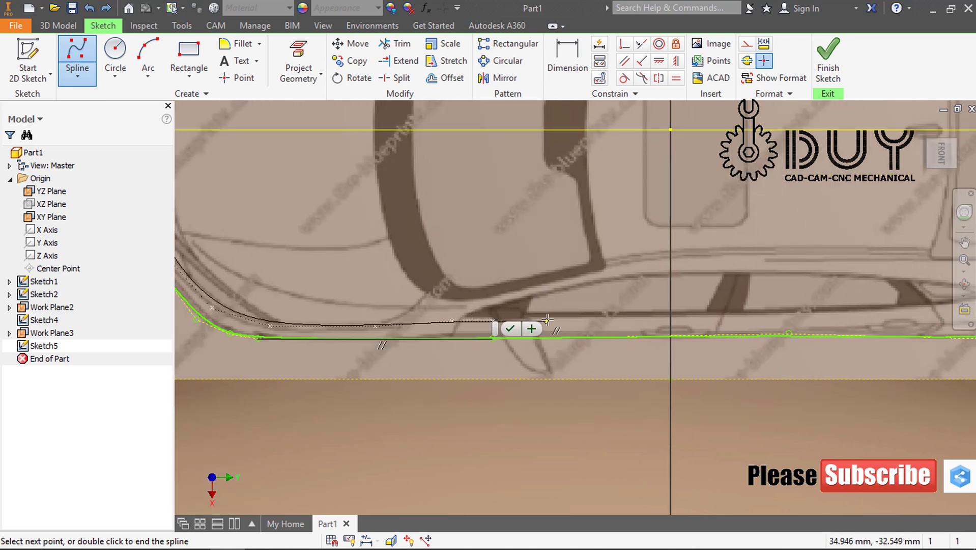
left_click(562, 319)
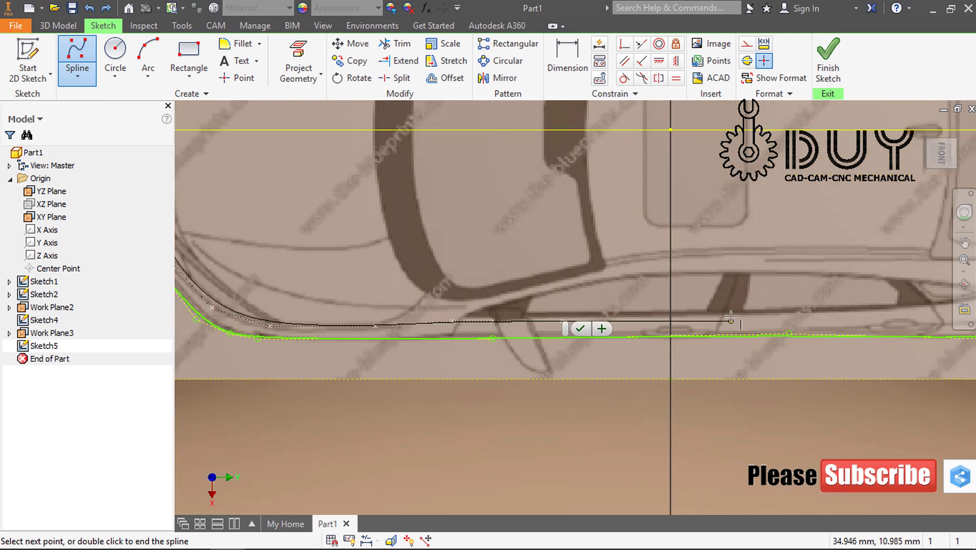
left_click(755, 315)
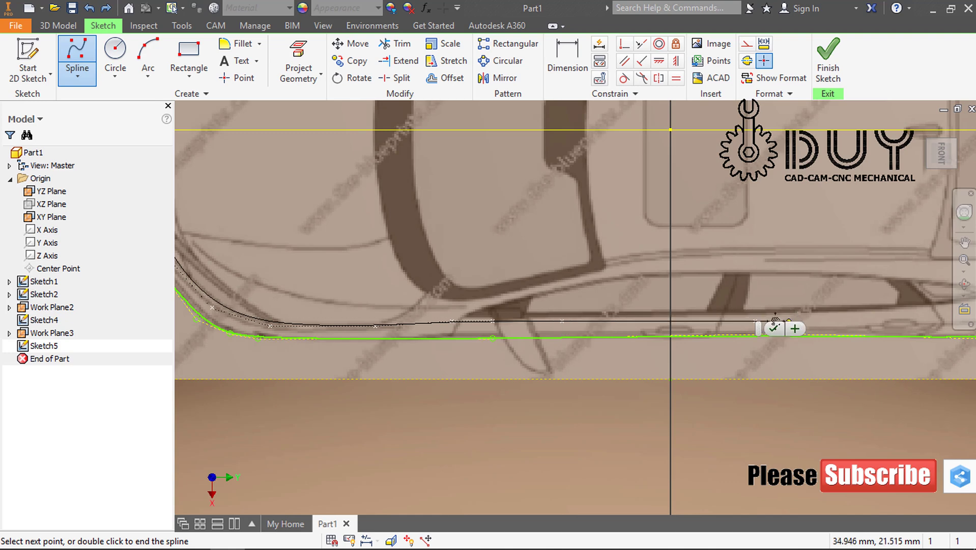
middle_click_drag(774, 319, 409, 304)
left_click(500, 298)
left_click(621, 297)
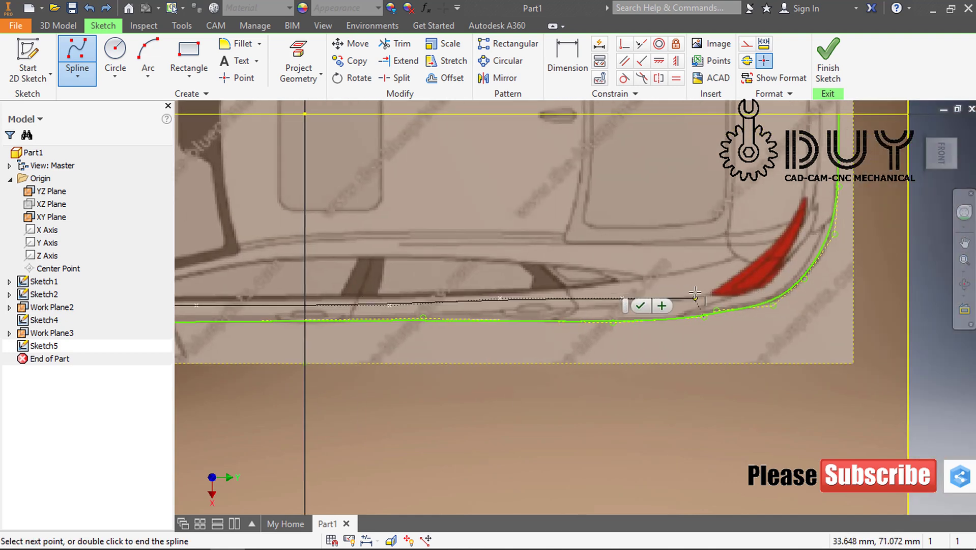
Trace the second spline through the tail light and around the rear corner to the centreline, then finish the spline and the sketch
left_click(695, 293)
left_click(761, 287)
left_click(800, 266)
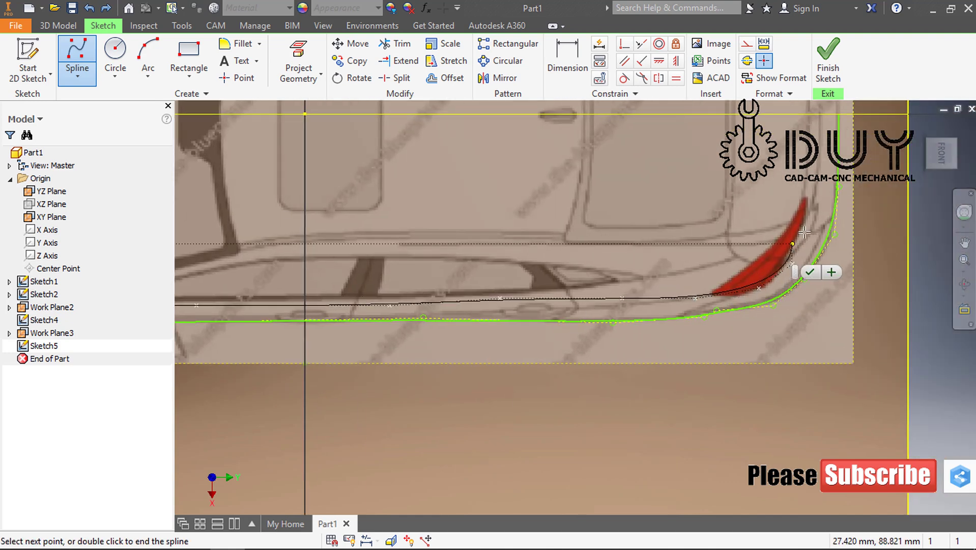
mouse_move(768, 198)
middle_mouse_down()
mouse_move(675, 309)
mouse_move(633, 325)
middle_mouse_up()
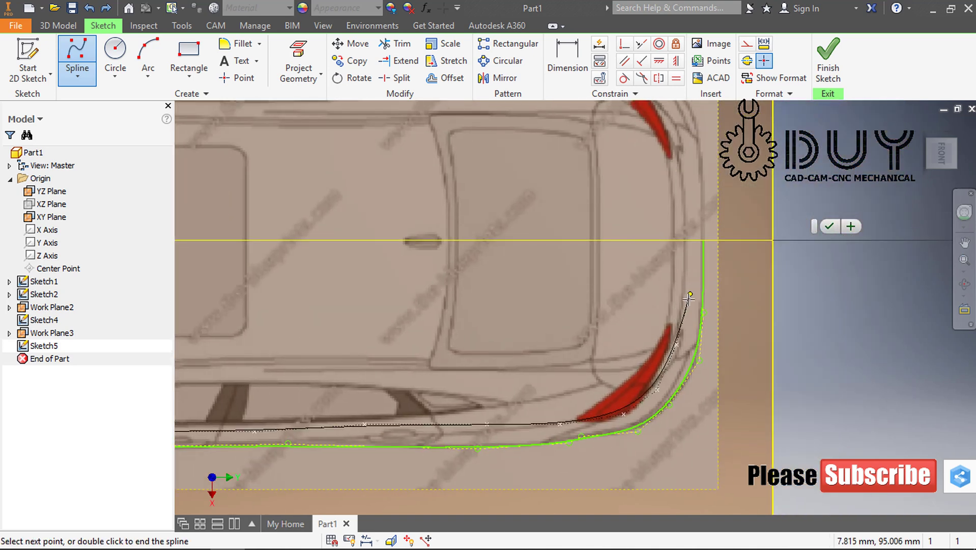
left_click(685, 303)
left_click(685, 264)
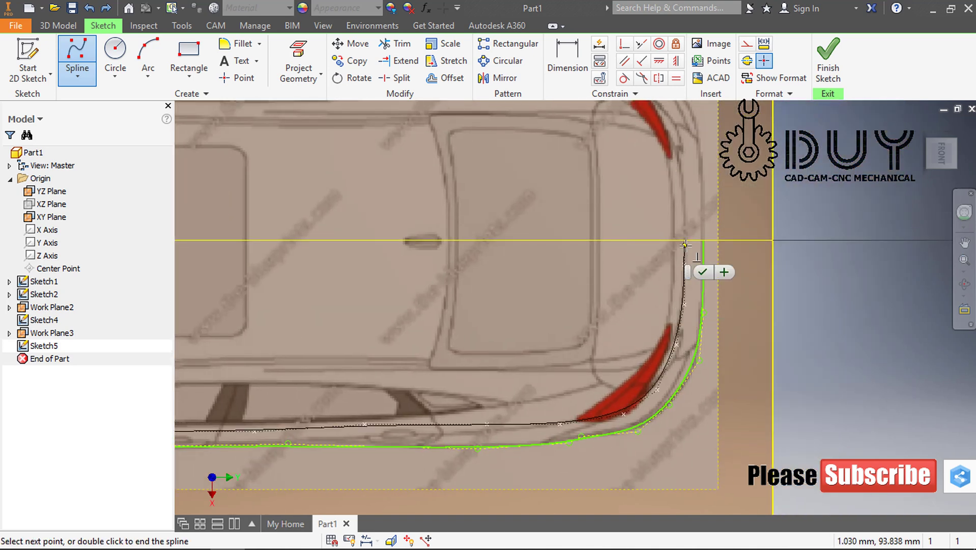
left_click(685, 240)
left_click(700, 248)
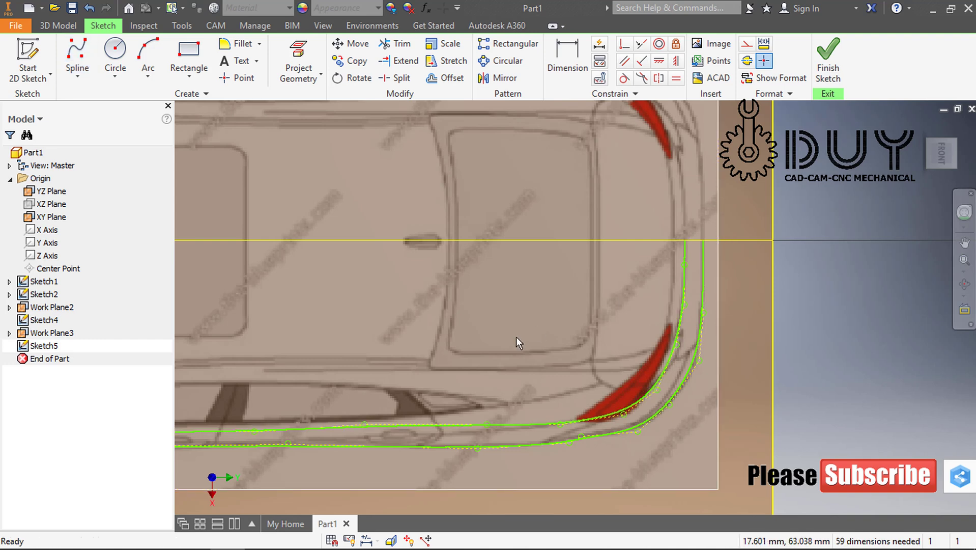
scroll(516, 336, "down", 5)
left_click(827, 60)
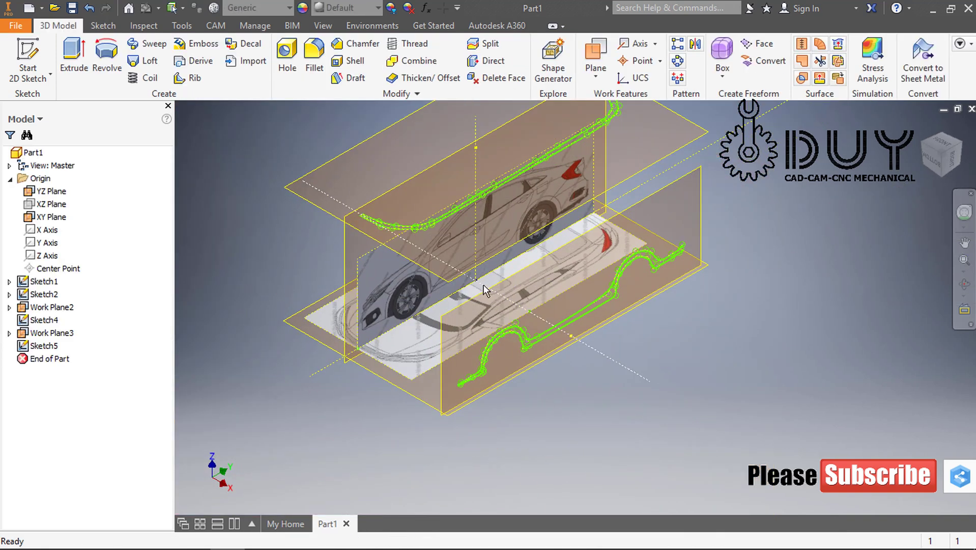
Start a 3D sketch and create an intersection curve from the outer top-view spline and the lower side-view contour
left_click(50, 75)
left_click(51, 126)
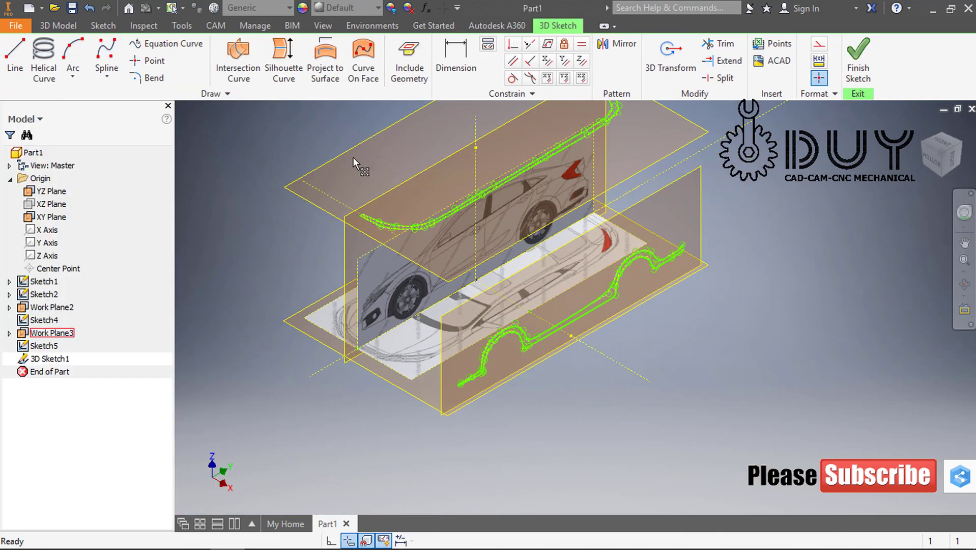
left_click(238, 58)
scroll(386, 300, "up", 3)
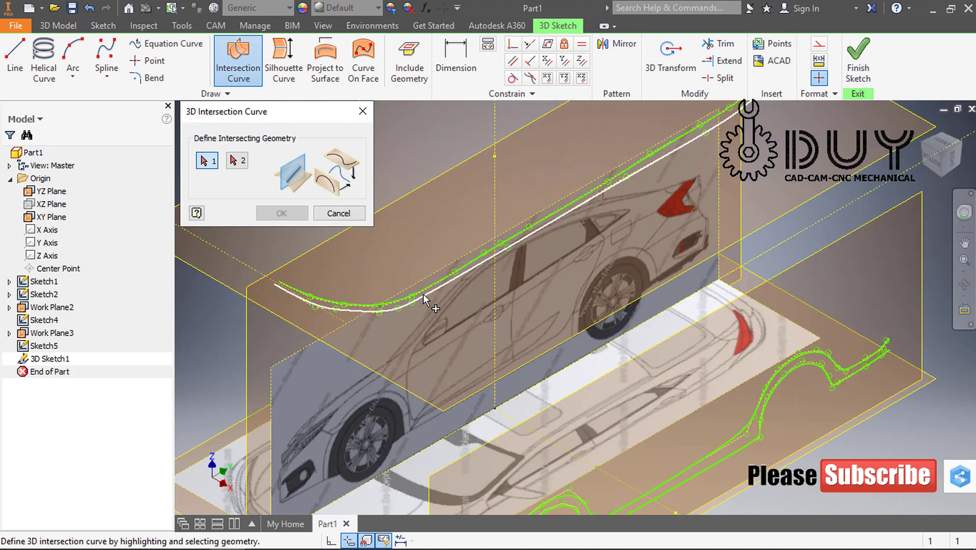
left_click(423, 293)
scroll(519, 329, "down", 3)
scroll(512, 349, "up", 3)
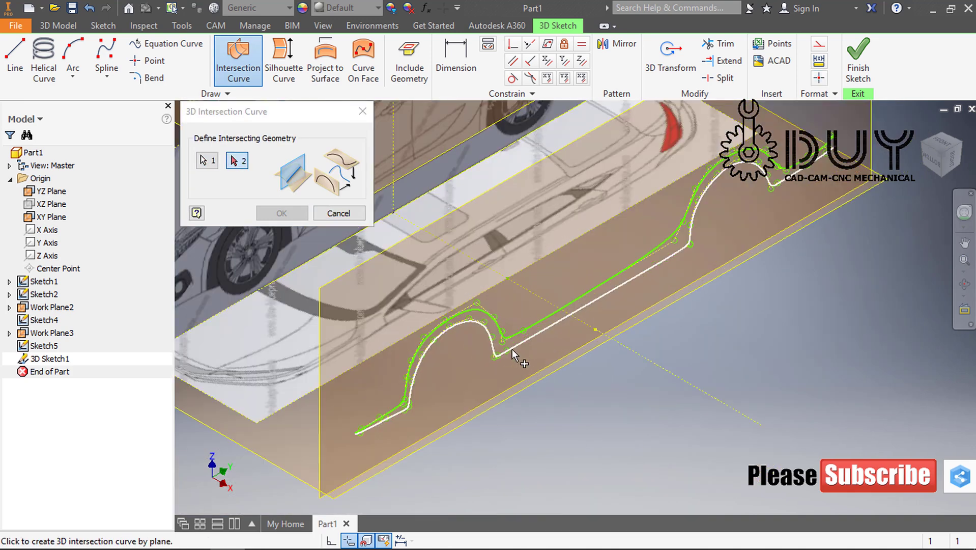
left_click(509, 348)
left_click(283, 215)
scroll(308, 224, "down", 3)
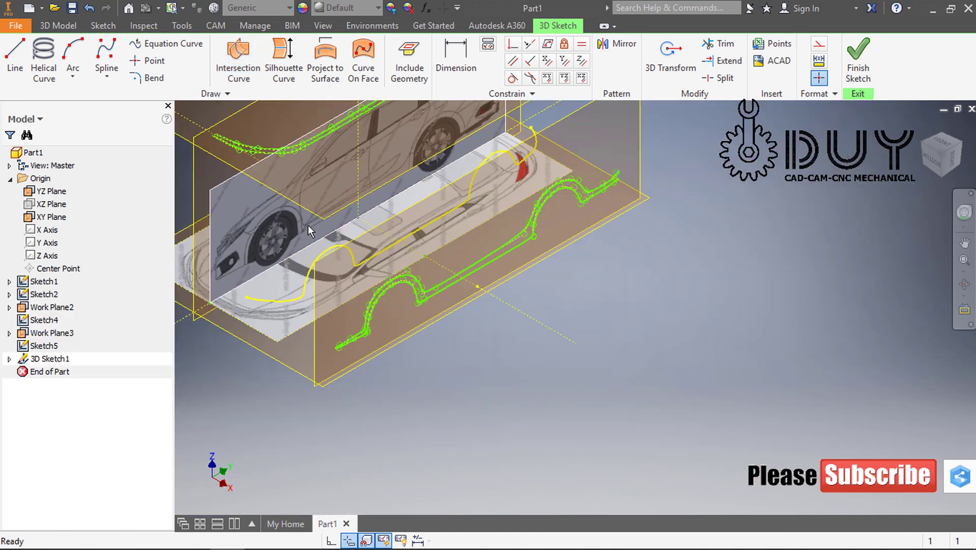
Create a second 3D intersection curve from the inner top-view spline and the upper side-view contour
left_click(239, 64)
middle_click_drag(471, 211, 645, 332)
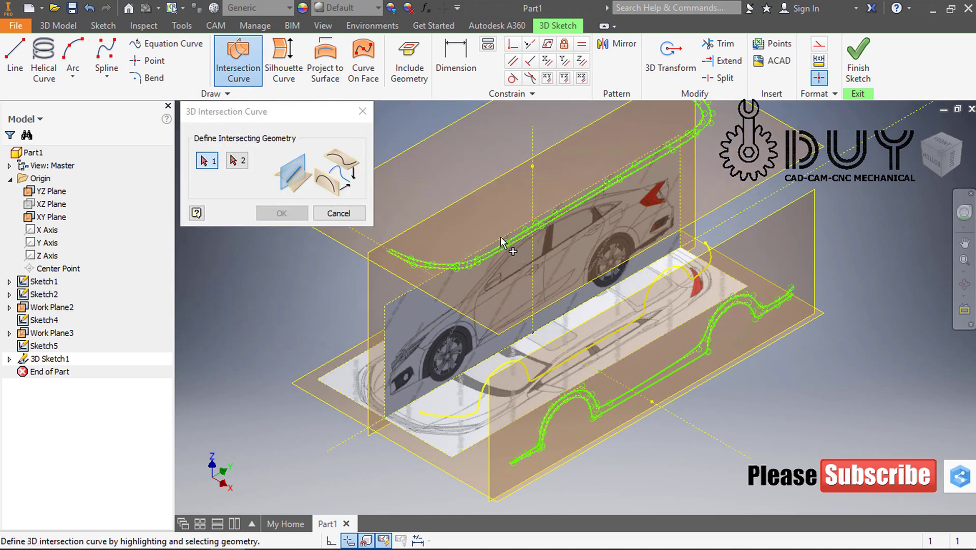
left_click(499, 245)
left_click(565, 397)
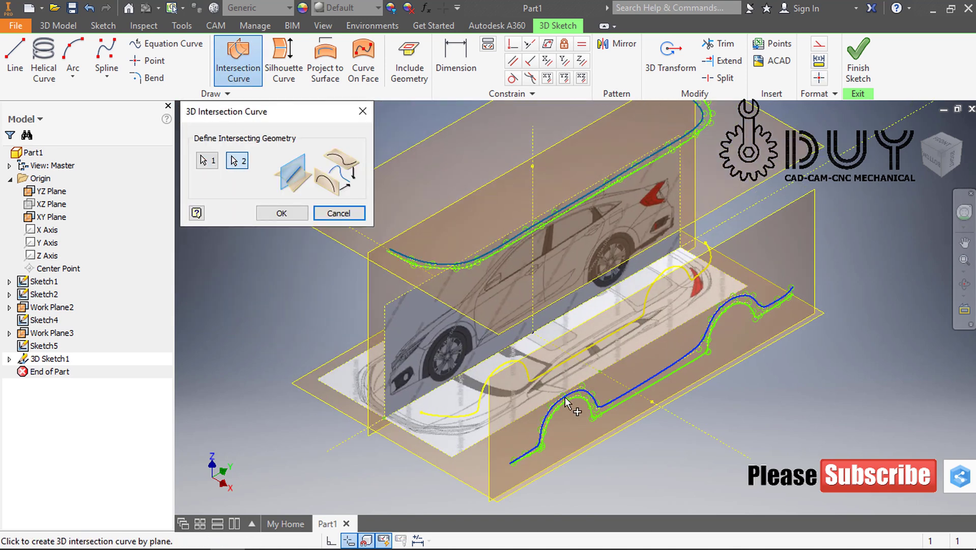
left_click(290, 216)
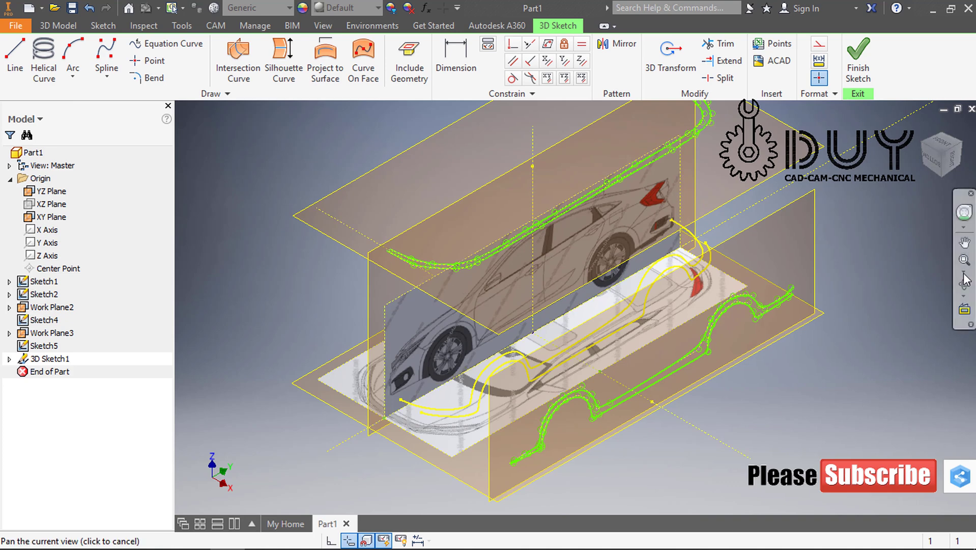
Hide Sketch5 and Sketch4, the source sketches of the intersection curves
right_click(49, 346)
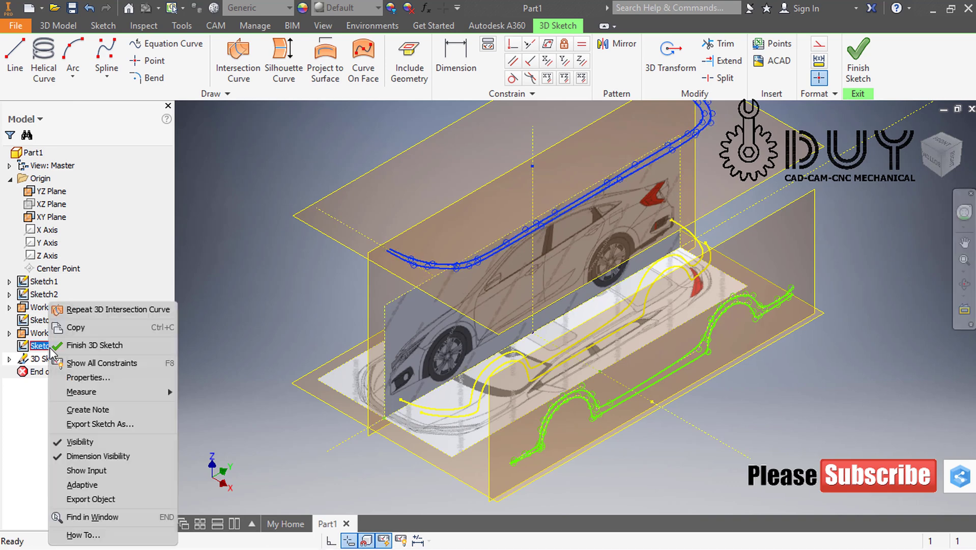
left_click(80, 441)
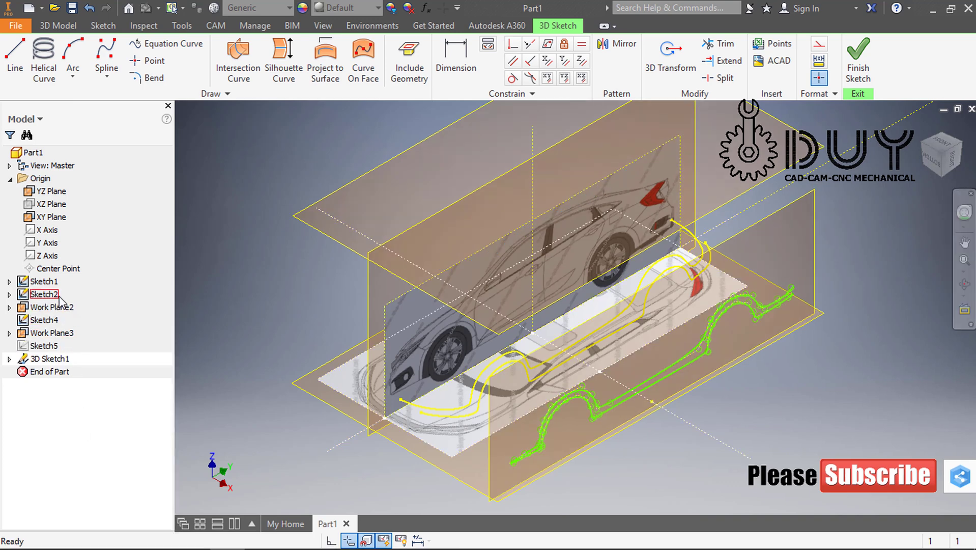
right_click(51, 321)
left_click(77, 442)
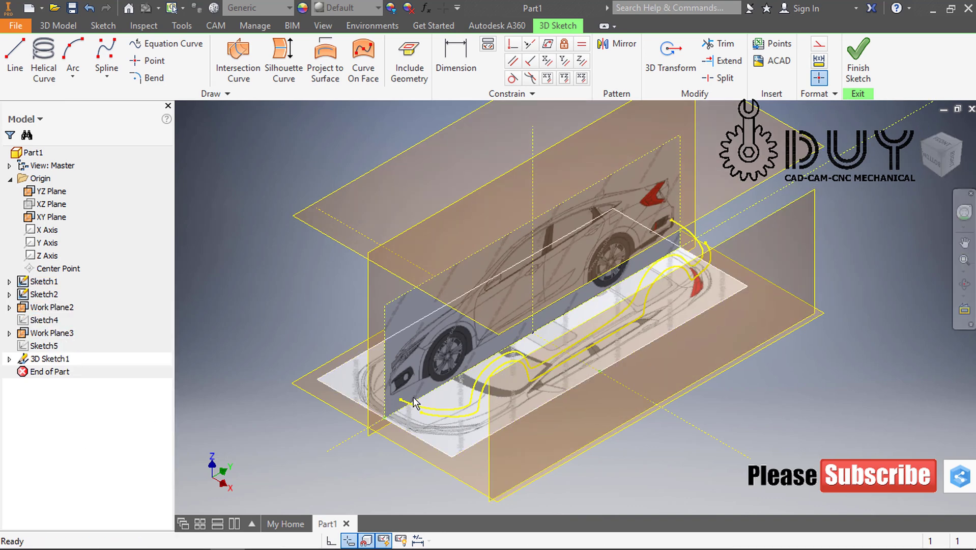
Finish the 3D sketch and loft a surface between the two 3D intersection curves
left_click(57, 25)
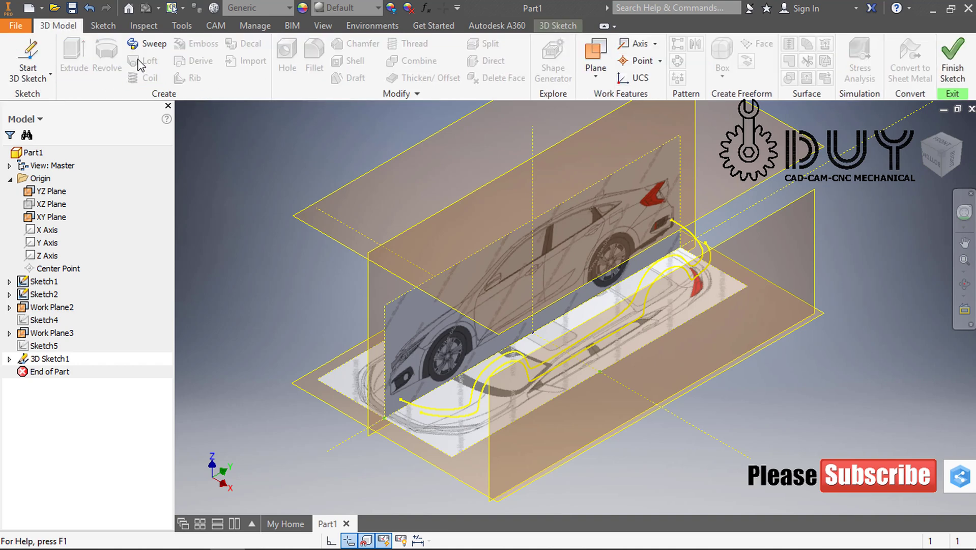
left_click(952, 60)
left_click(144, 61)
scroll(483, 402, "up", 3)
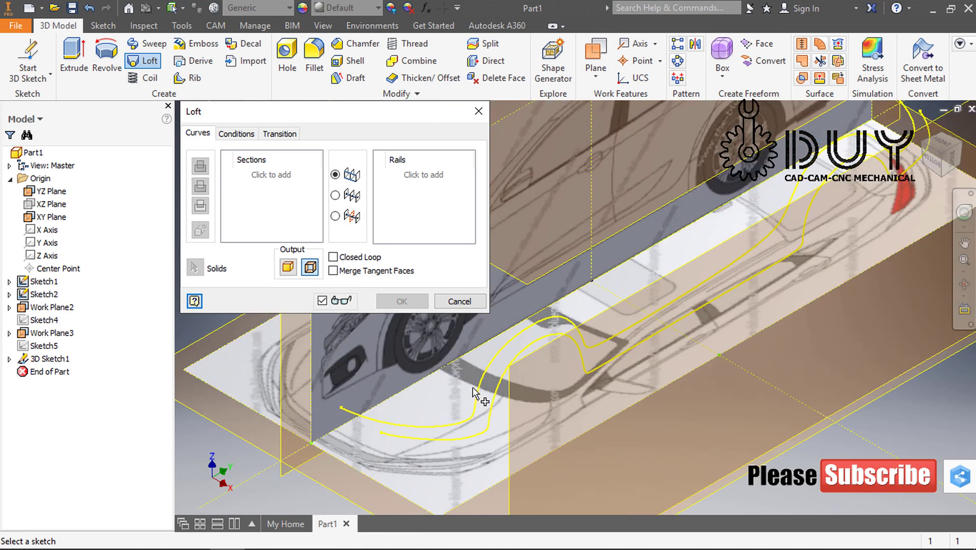
left_click(477, 399)
left_click(490, 410)
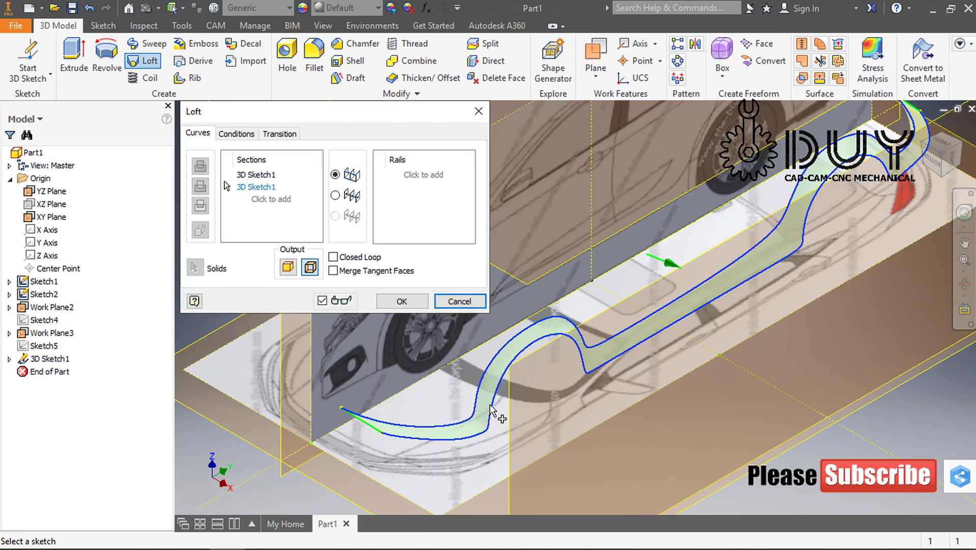
left_click(401, 301)
scroll(405, 301, "down", 3)
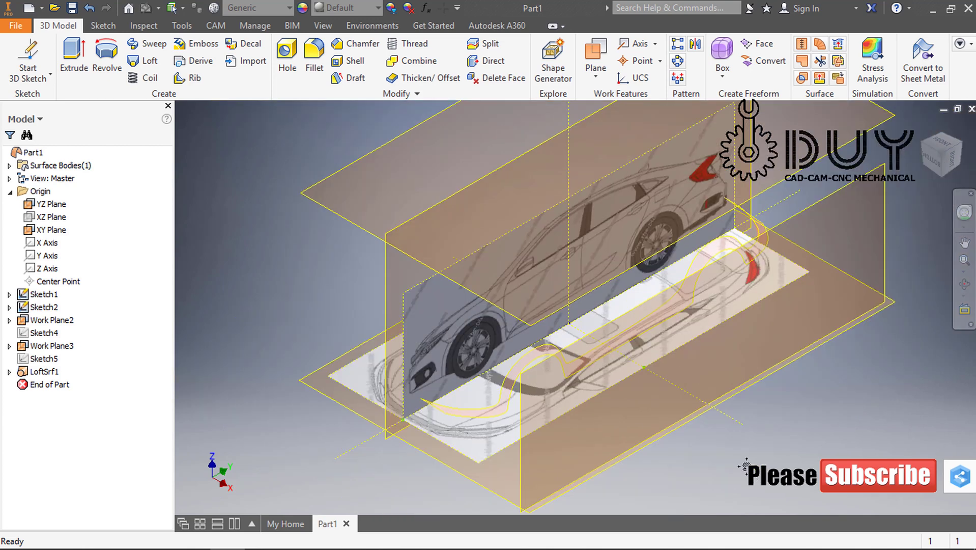
Start a new sketch on Work Plane2, the vertical plane beside the car
middle_click_drag(746, 466, 732, 450)
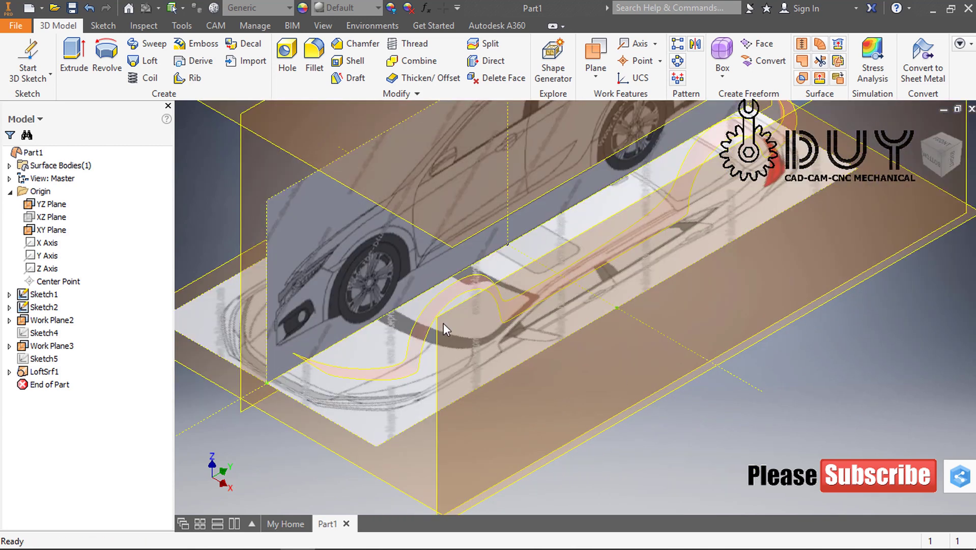
right_click(440, 320)
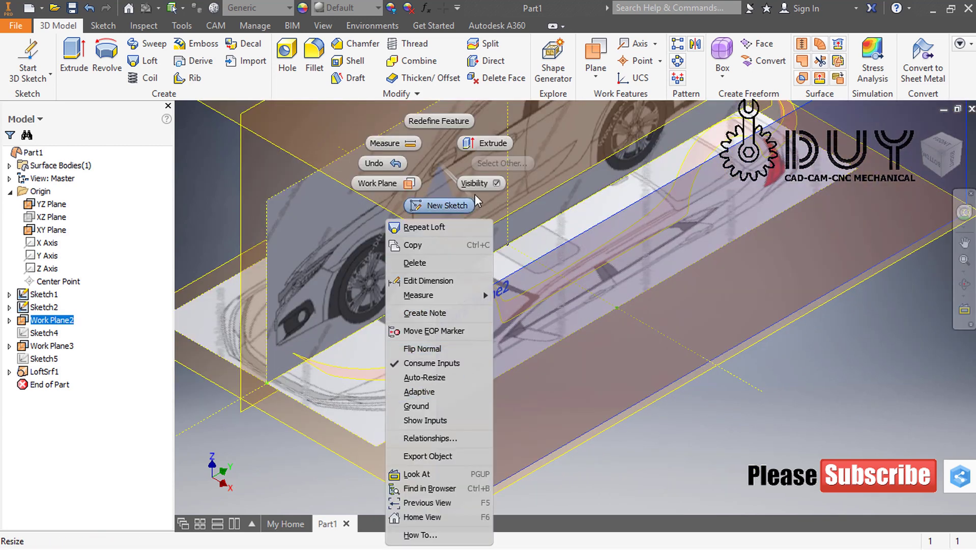
left_click(437, 205)
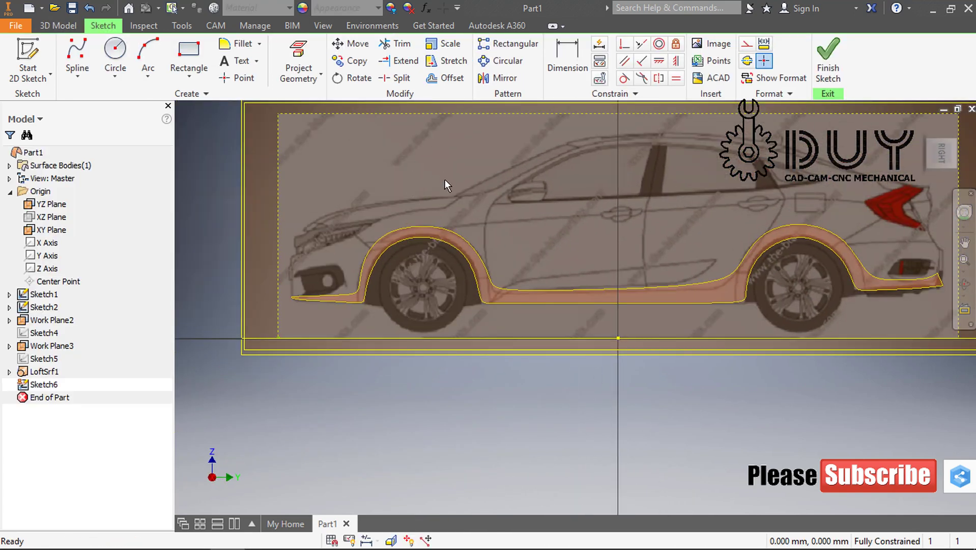
left_click(77, 59)
scroll(287, 273, "up", 2)
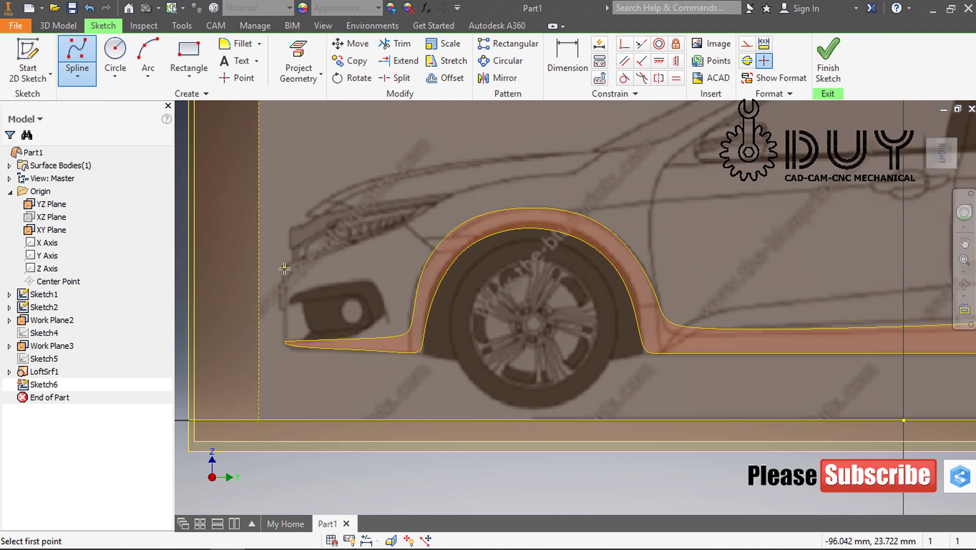
left_click(284, 283)
left_click(330, 254)
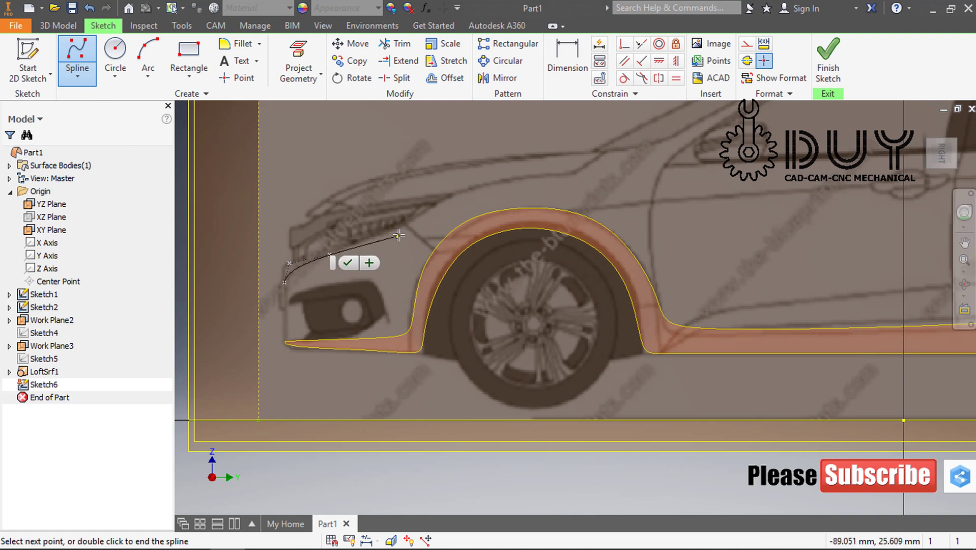
left_click(406, 223)
left_click(443, 199)
left_click(493, 183)
left_click(558, 172)
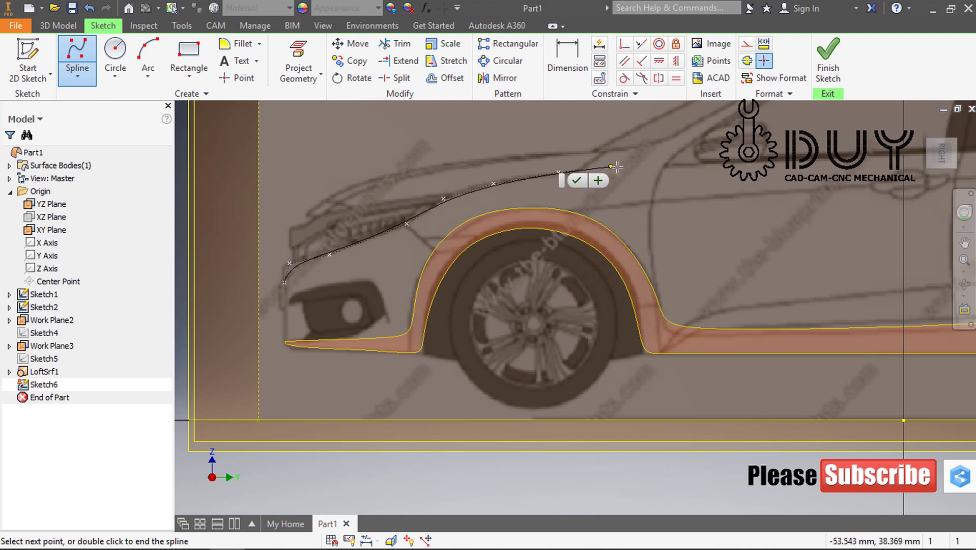
left_click(660, 164)
left_click(746, 161)
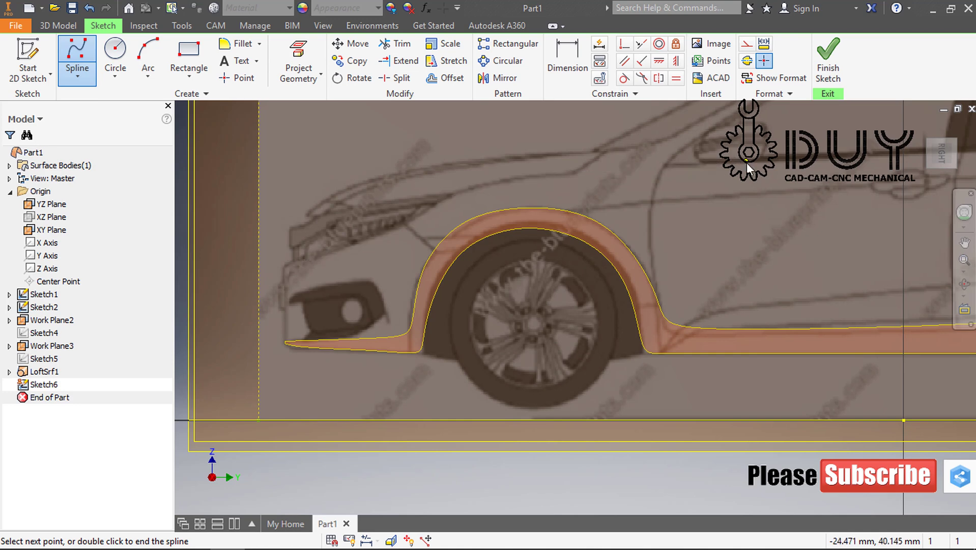
left_click(765, 170)
middle_click_drag(534, 208, 258, 266)
key("ctrl+z")
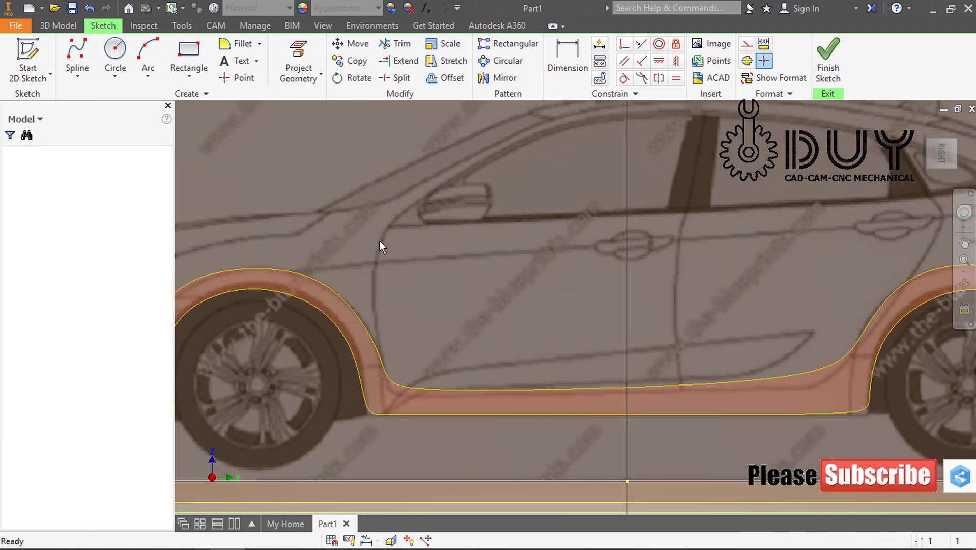
Begin a spline at the front bumper beside the fog light and trace it over the headlight and fender to the front of the window line
middle_click_drag(379, 241, 494, 231)
left_click(82, 60)
middle_click_drag(341, 205, 437, 198)
left_click(77, 56)
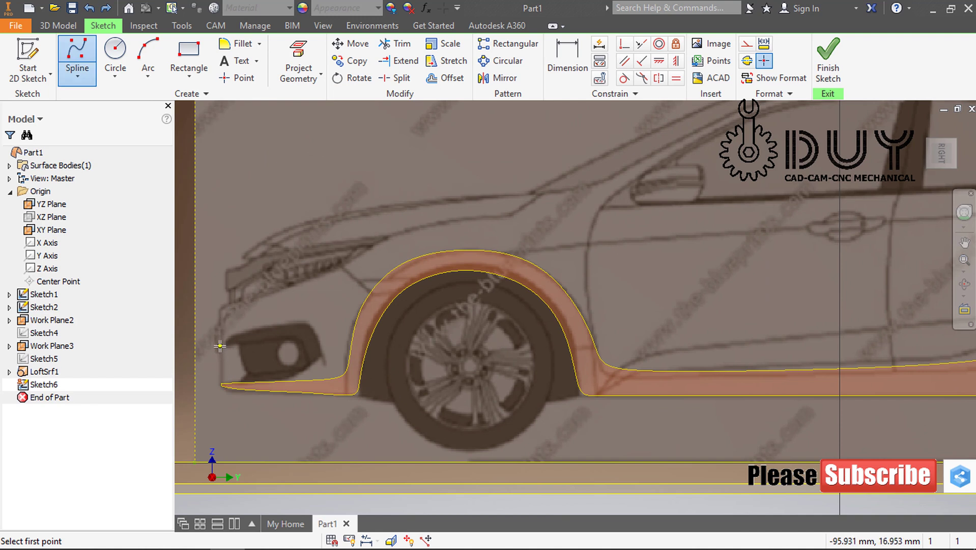
left_click(286, 284)
left_click(339, 259)
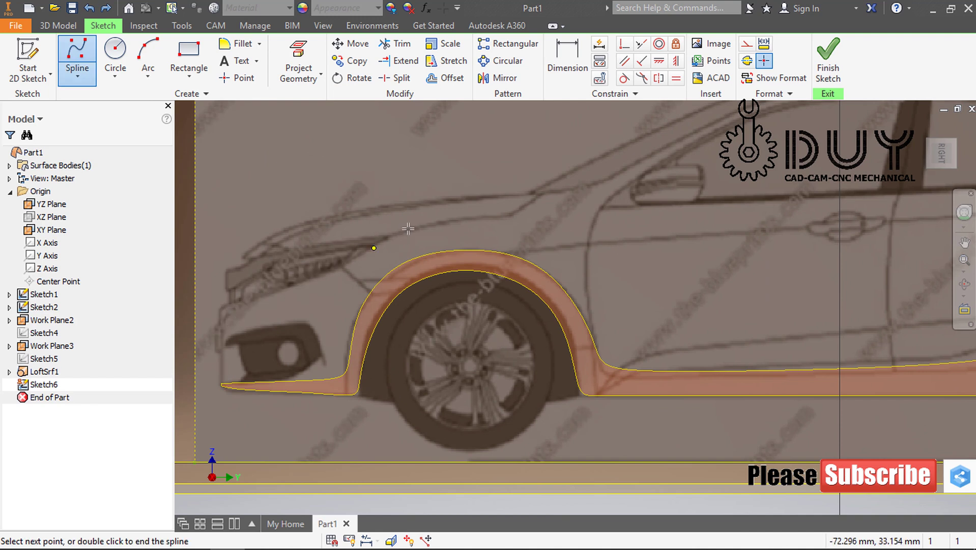
left_click(447, 223)
left_click(509, 216)
left_click(558, 194)
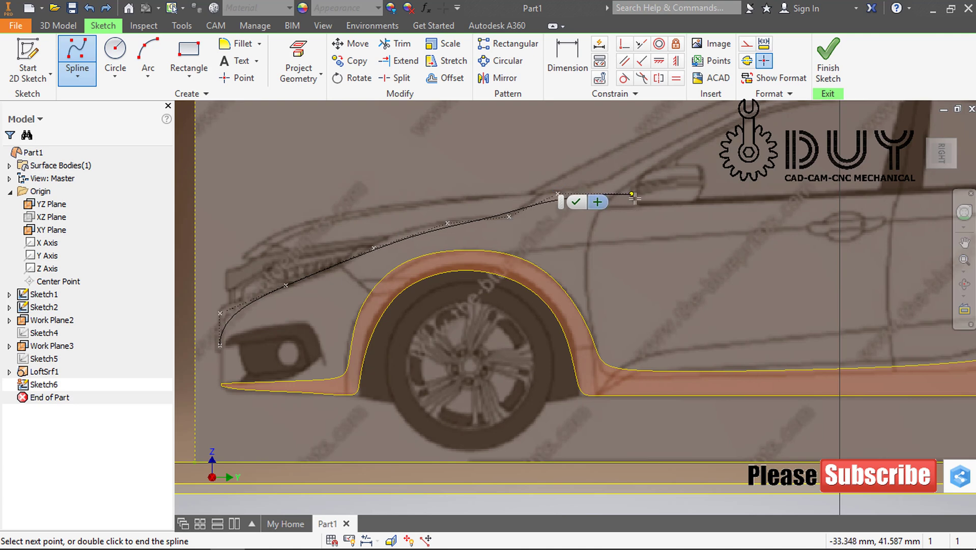
left_click(641, 206)
Continue the spline along the lower edge of the side windows and down onto the rear fender near the fuel flap
middle_click_drag(711, 192, 366, 234)
left_click(480, 237)
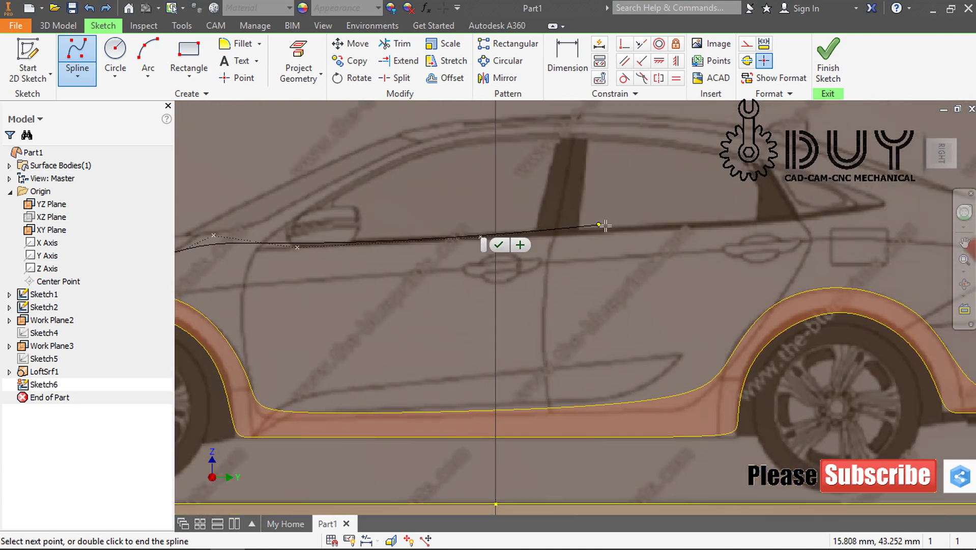
left_click(617, 230)
left_click(799, 218)
middle_click_drag(917, 238, 730, 239)
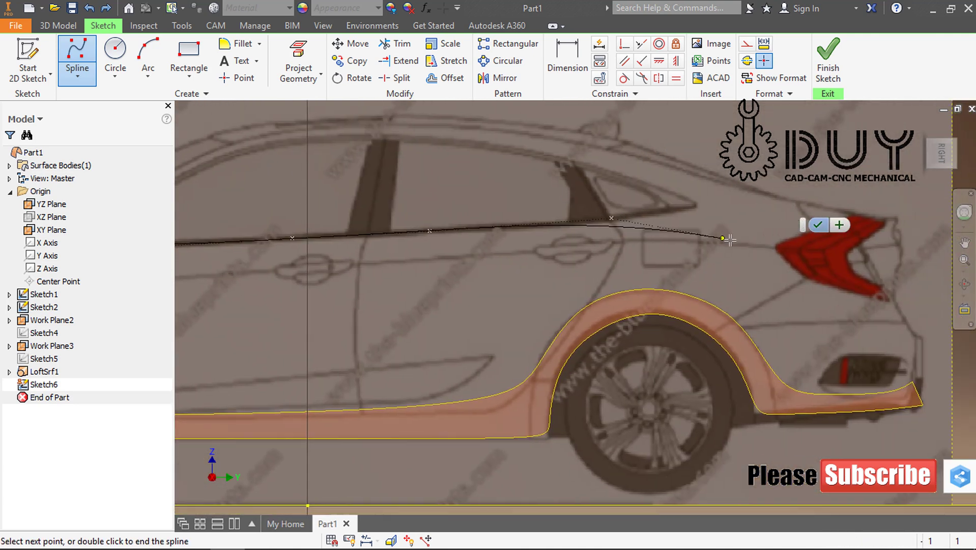
left_click(735, 239)
Extend the spline through the tail light to the car's rear edge, finish it, and shift its end point slightly downward
middle_click_drag(828, 229, 577, 239)
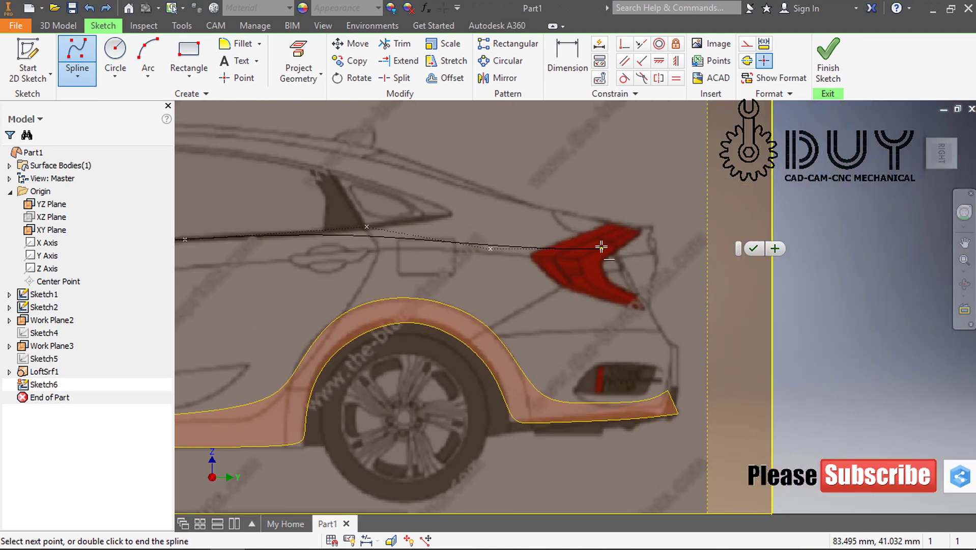
left_click(592, 245)
left_click(647, 227)
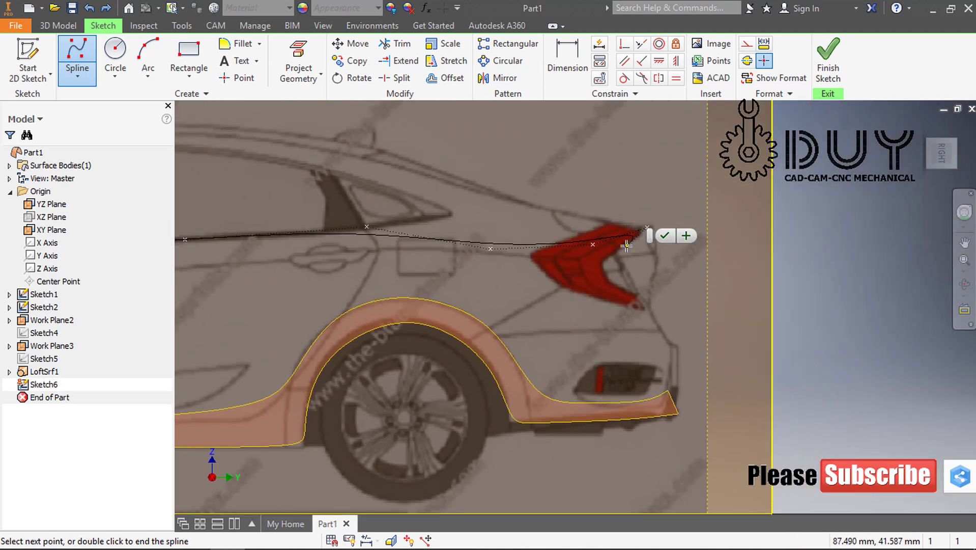
left_click(668, 235)
left_click_drag(647, 228, 652, 249)
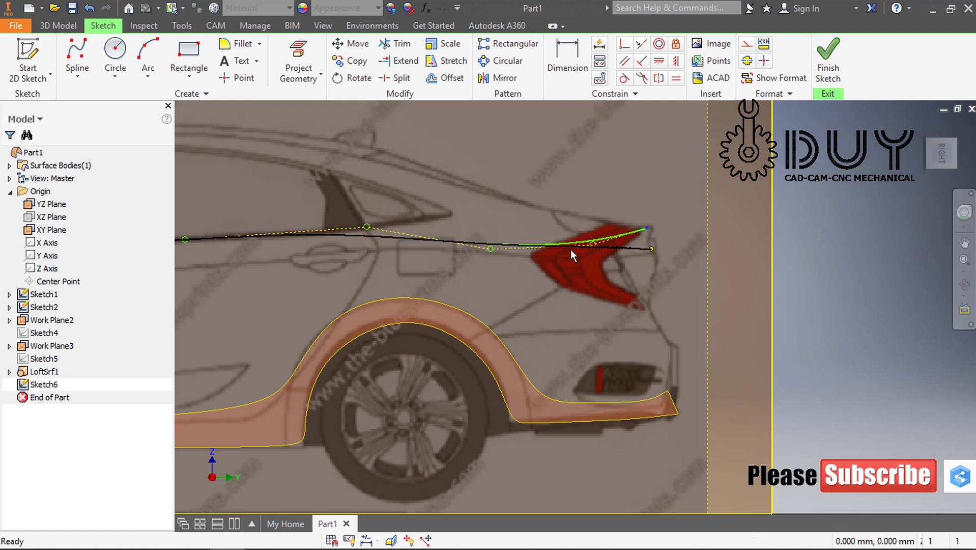
Shift the side-view spline slightly downward so its rear part crosses the tail light lower, and finish the sketch
left_click_drag(594, 245, 592, 255)
left_click(650, 256)
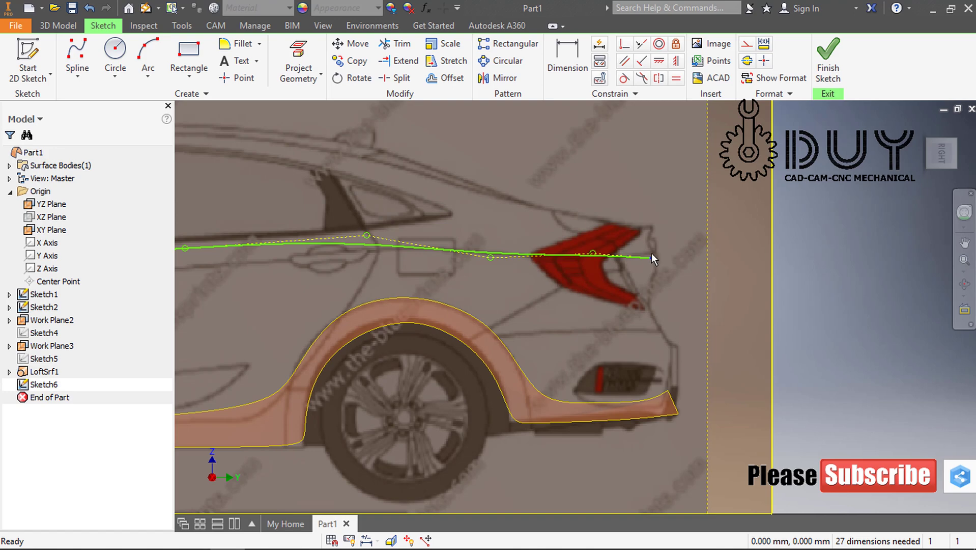
middle_click_drag(466, 275, 967, 264)
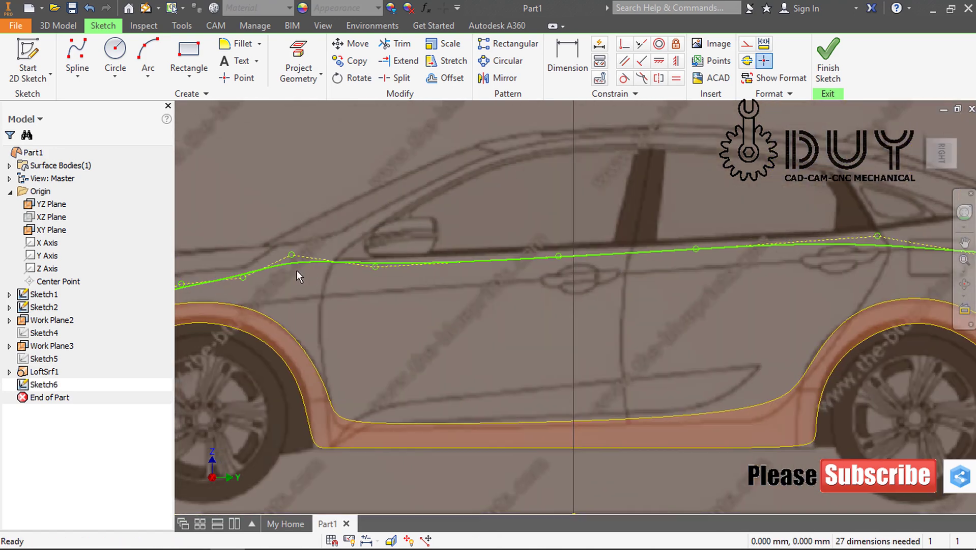
mouse_move(227, 253)
middle_mouse_down()
mouse_move(457, 251)
mouse_move(390, 211)
mouse_move(258, 224)
middle_mouse_up()
left_click(831, 71)
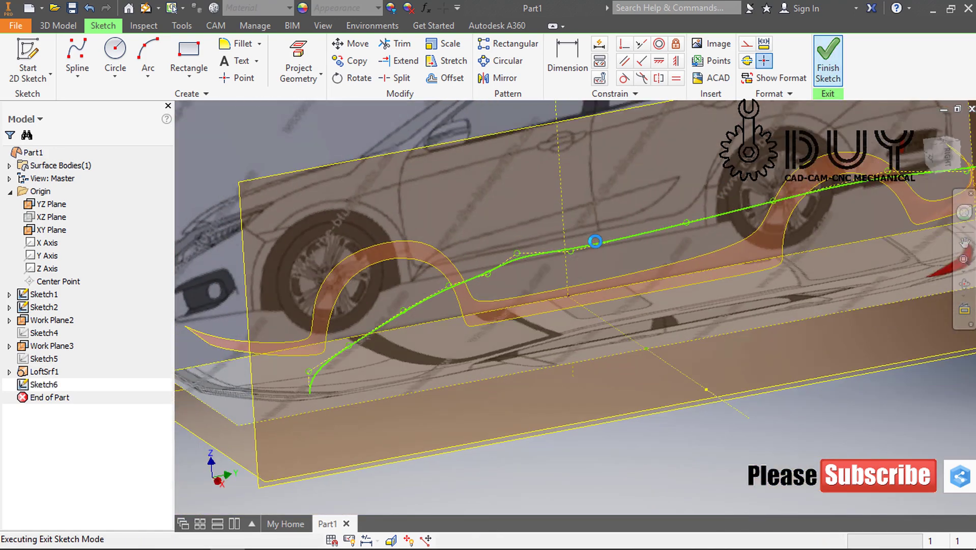
Start a new sketch on Work Plane3, the horizontal plane above the car, and rotate the top view so the car lies lengthwise
middle_click_drag(221, 278, 282, 390)
right_click(339, 255)
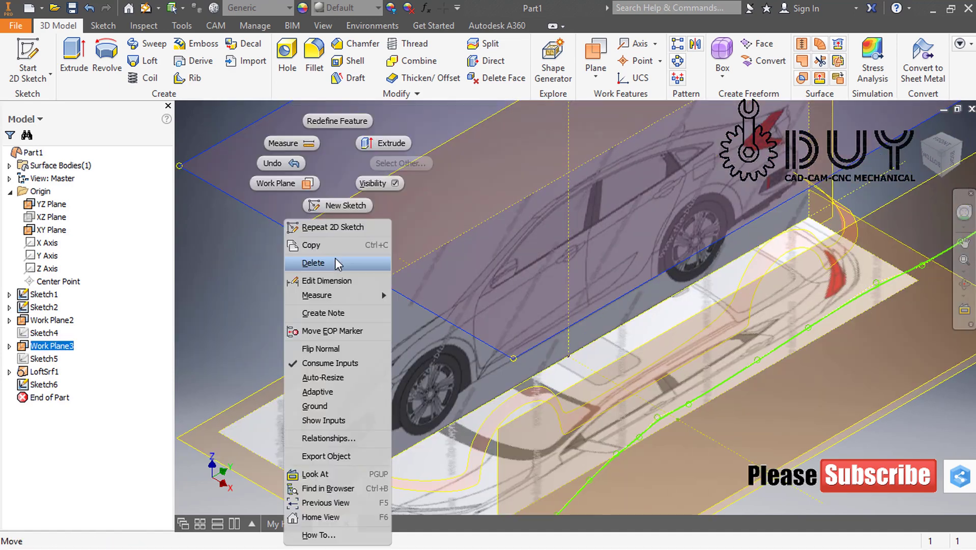
left_click(367, 204)
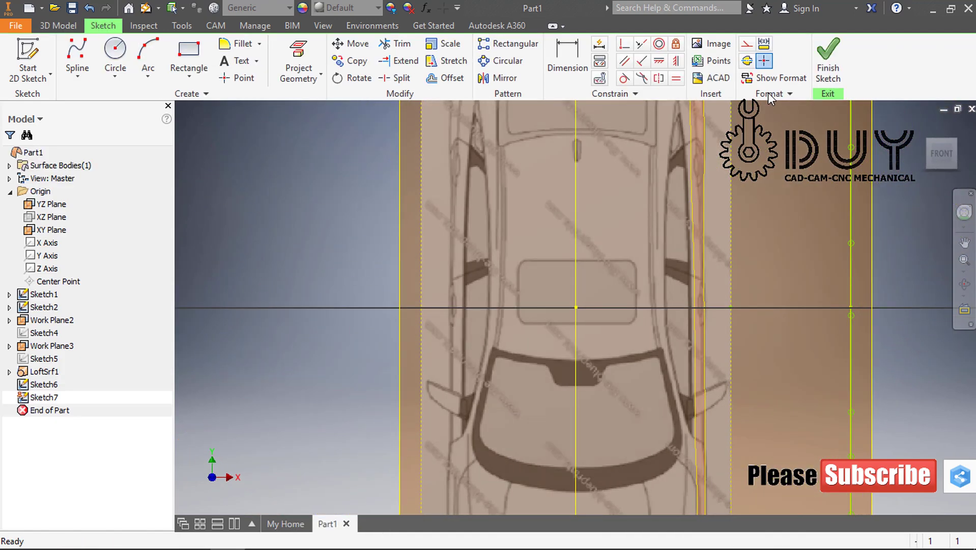
left_click(966, 146)
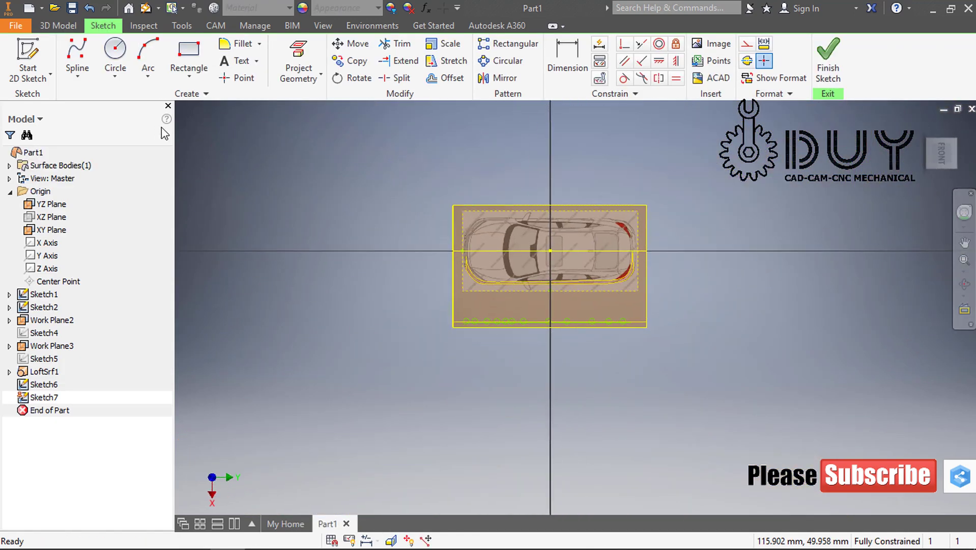
Begin a spline at the front bumper near the centerline and trace it around the headlight corner and along the hood to the side mirror
scroll(503, 250, "up", 3)
left_click(76, 56)
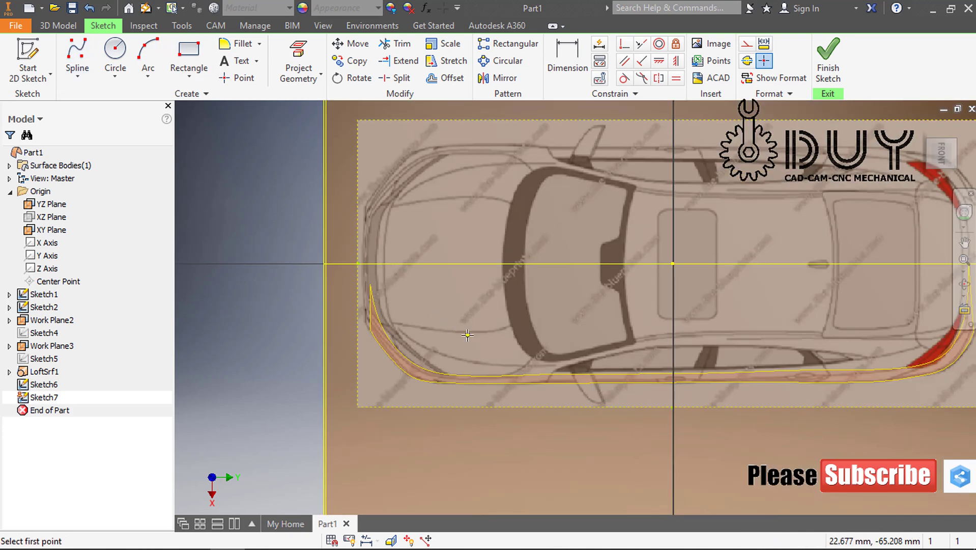
scroll(430, 331, "up", 3)
scroll(429, 330, "up", 3)
scroll(331, 271, "down", 2)
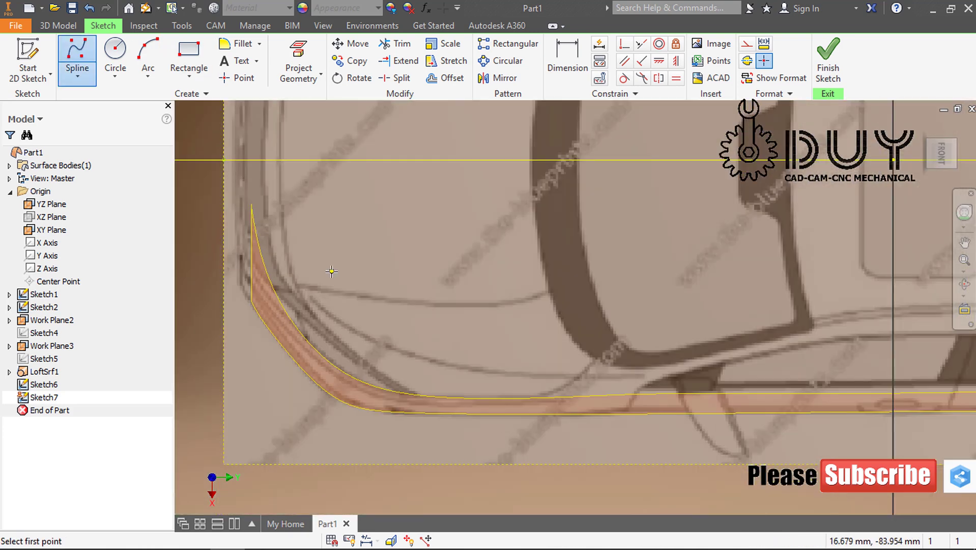
left_click(256, 163)
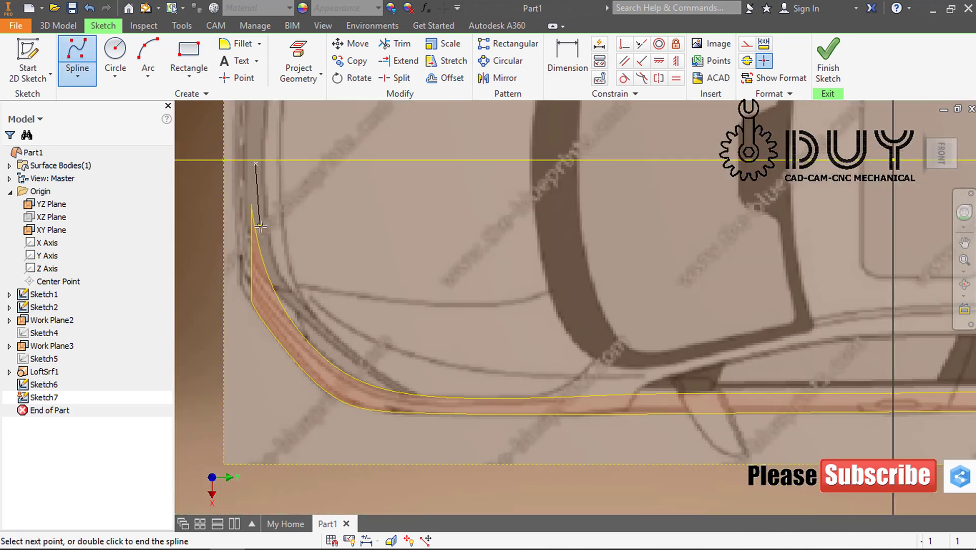
left_click(284, 285)
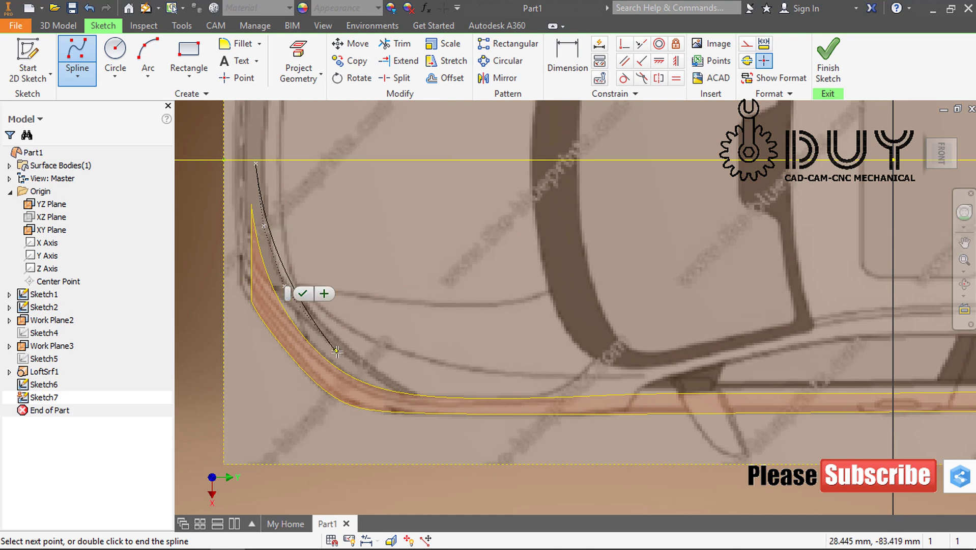
left_click(366, 343)
left_click(456, 360)
left_click(581, 378)
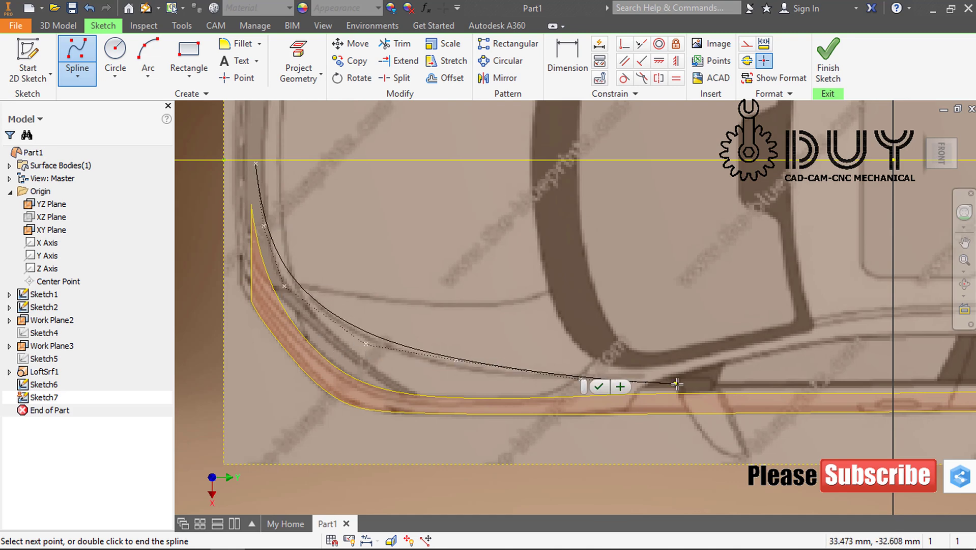
left_click(677, 384)
Continue the top-view spline along the outer edge of the side windows to just past the rear quarter window
middle_click_drag(677, 384, 378, 341)
left_click(485, 340)
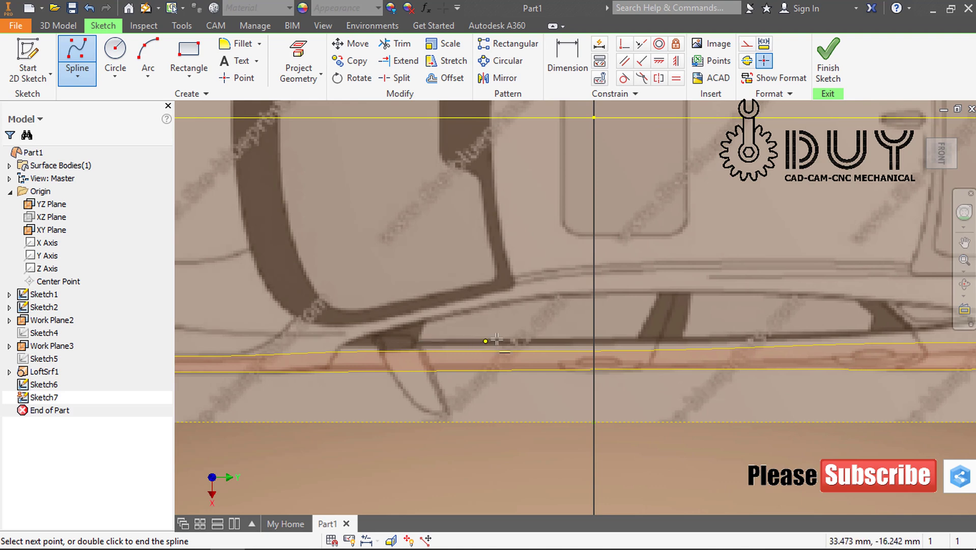
left_click(572, 339)
left_click(653, 340)
middle_click_drag(706, 339, 442, 306)
left_click(499, 304)
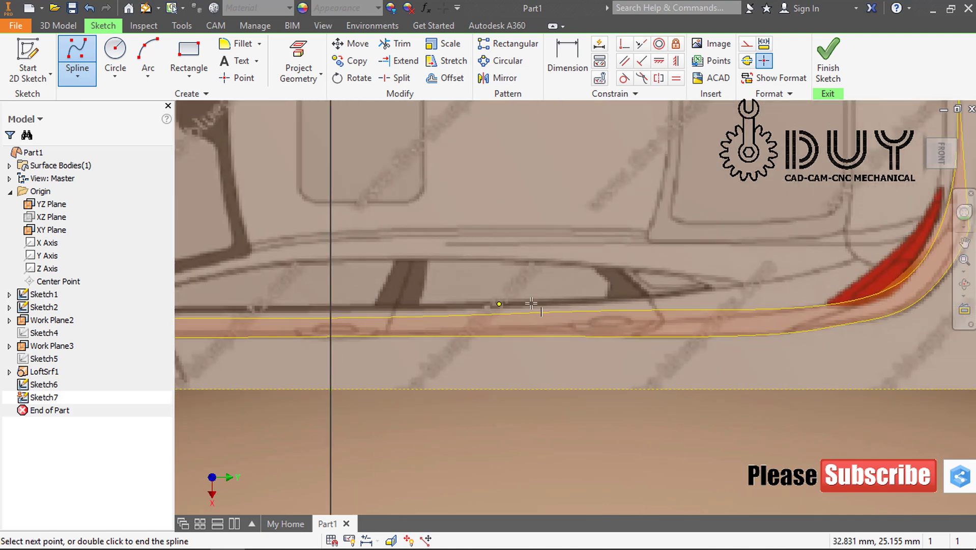
left_click(499, 303)
left_click(601, 300)
left_click(728, 289)
Extend the spline around the tail light and along the trunk edge to the loft surface's rear corner on the centerline, and end it
middle_click_drag(728, 289, 453, 298)
left_click(558, 278)
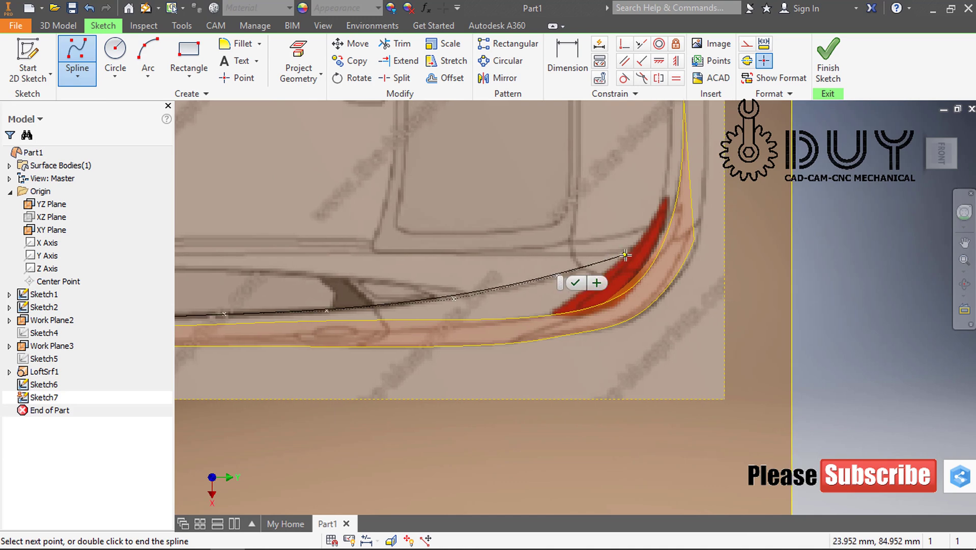
left_click(626, 256)
left_click(658, 218)
middle_click_drag(658, 219, 577, 371)
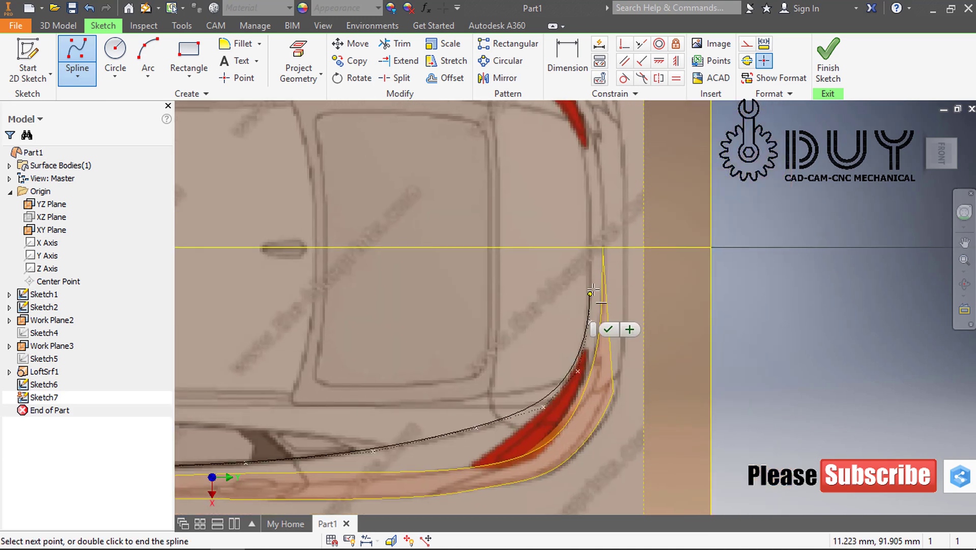
left_click(594, 272)
left_click(594, 250)
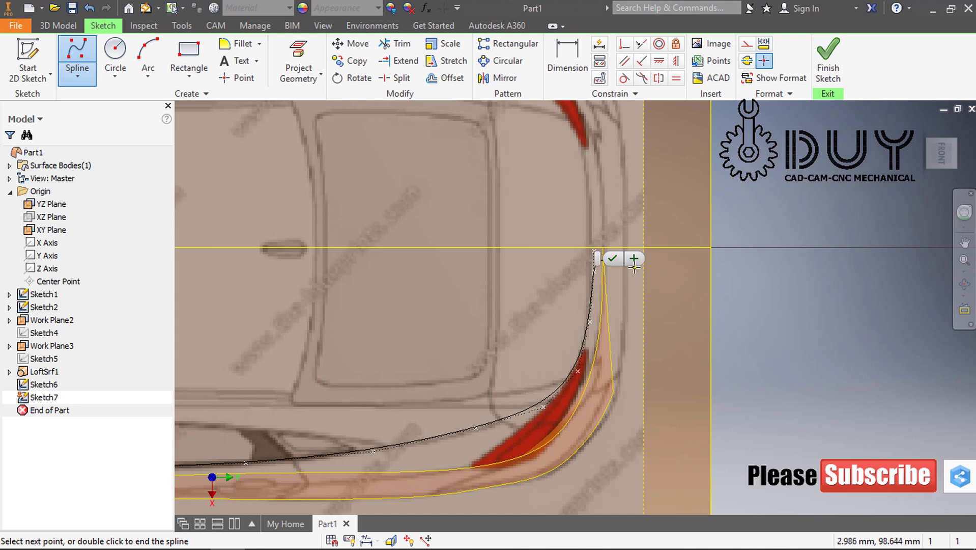
scroll(600, 247, "down", 3)
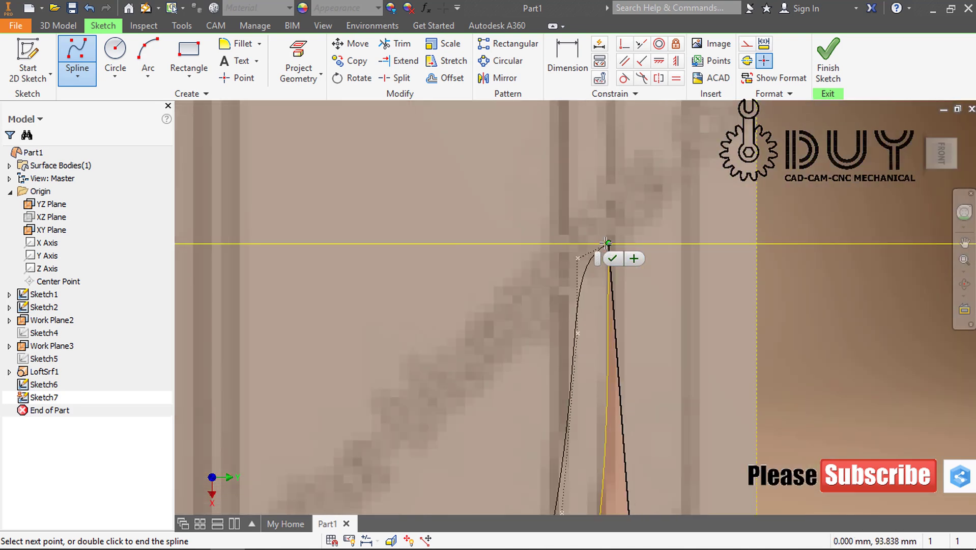
left_click(608, 245)
scroll(608, 244, "up", 1)
key("Return")
Check the top-view spline at its front and rear ends, and finish the sketch
scroll(579, 305, "up", 5)
middle_click_drag(457, 396, 961, 265)
scroll(578, 181, "down", 3)
middle_click_drag(554, 211, 550, 302)
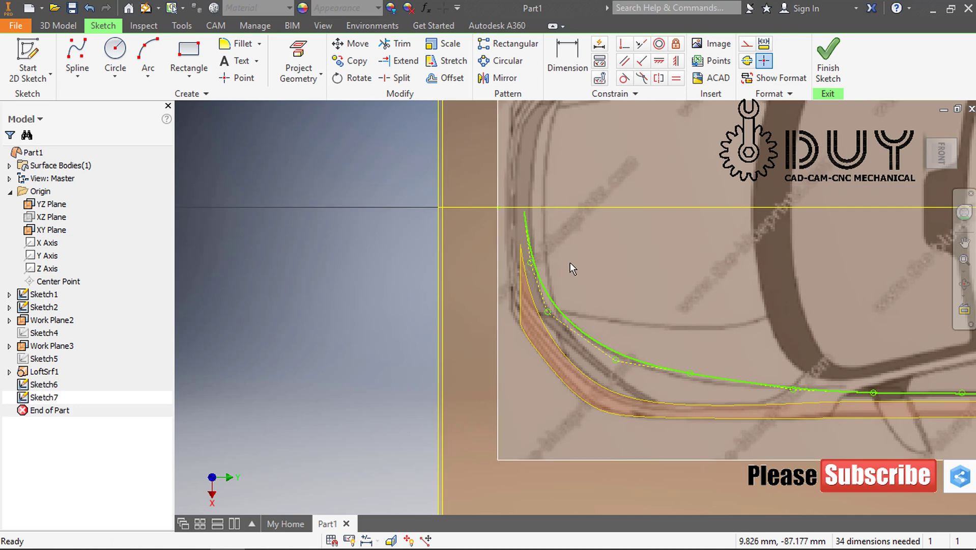
middle_click_drag(608, 232, 246, 272)
middle_click_drag(593, 255, 246, 221)
scroll(867, 215, "down", 3)
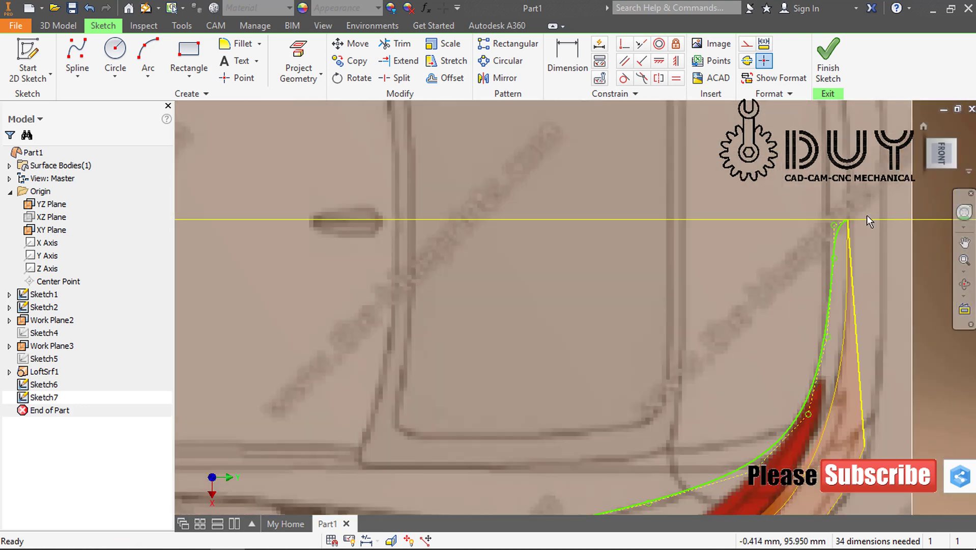
scroll(842, 223, "up", 3)
scroll(843, 221, "down", 5)
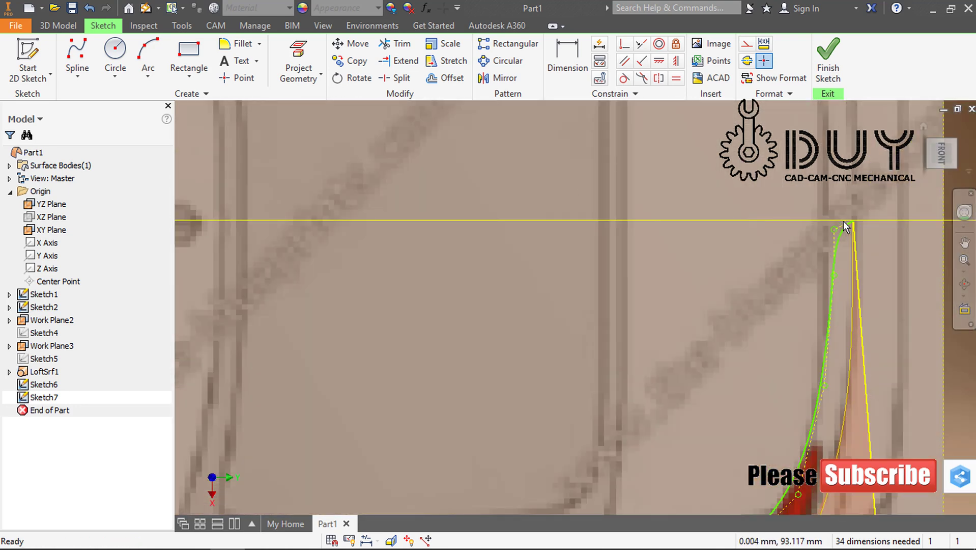
scroll(843, 222, "up", 5)
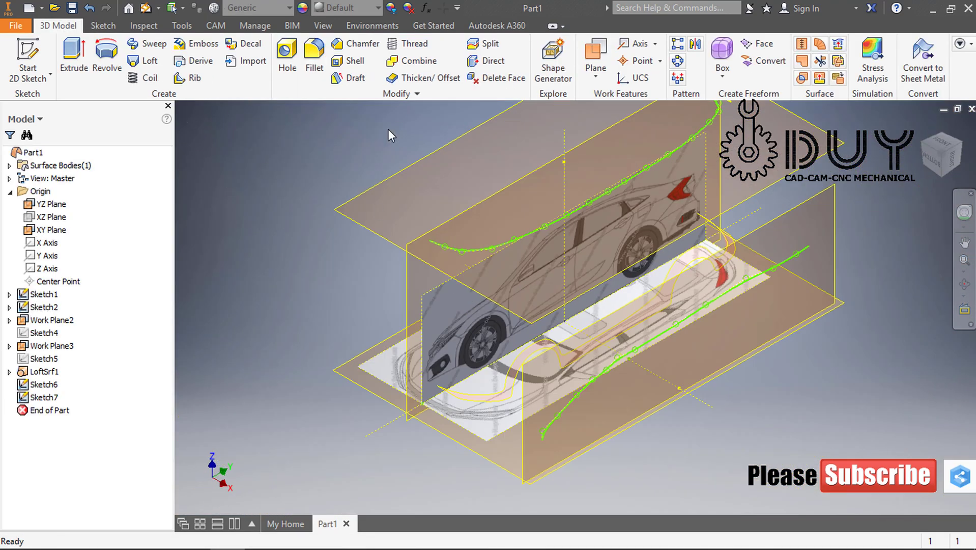
Start a 3D sketch and create an intersection curve from the top-view spline and the side-view spline
left_click(51, 75)
left_click(41, 125)
left_click_drag(237, 210, 153, 241)
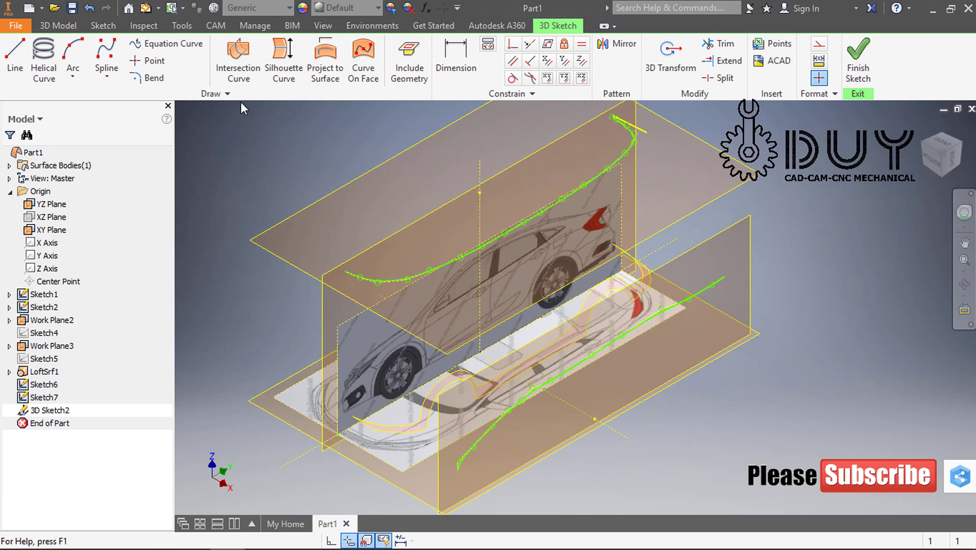
left_click(239, 58)
left_click(451, 265)
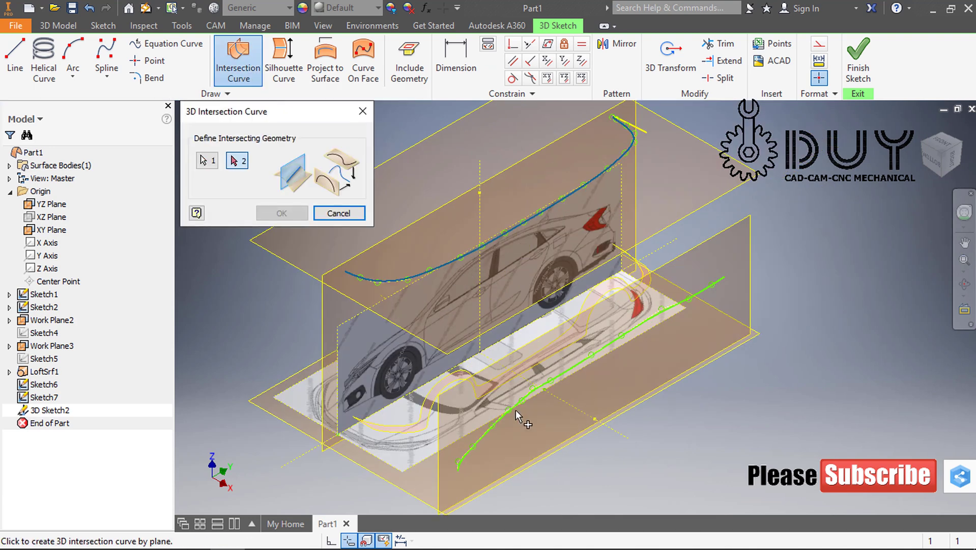
left_click(282, 213)
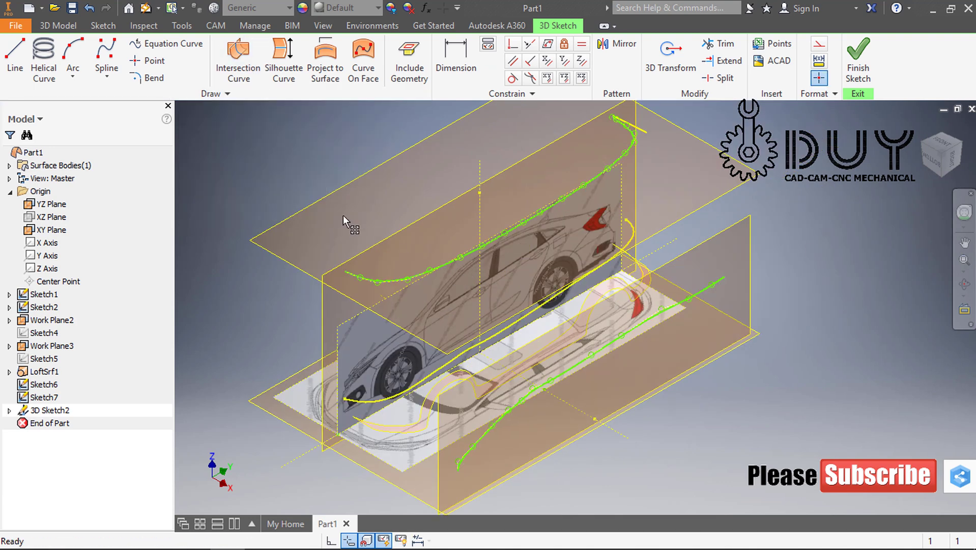
left_click(46, 397)
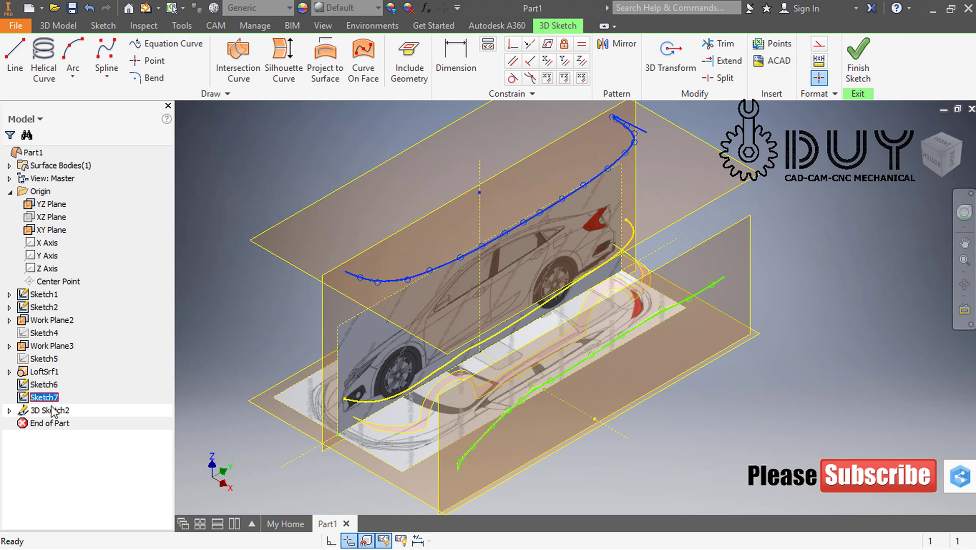
right_click(47, 397)
left_click(62, 424)
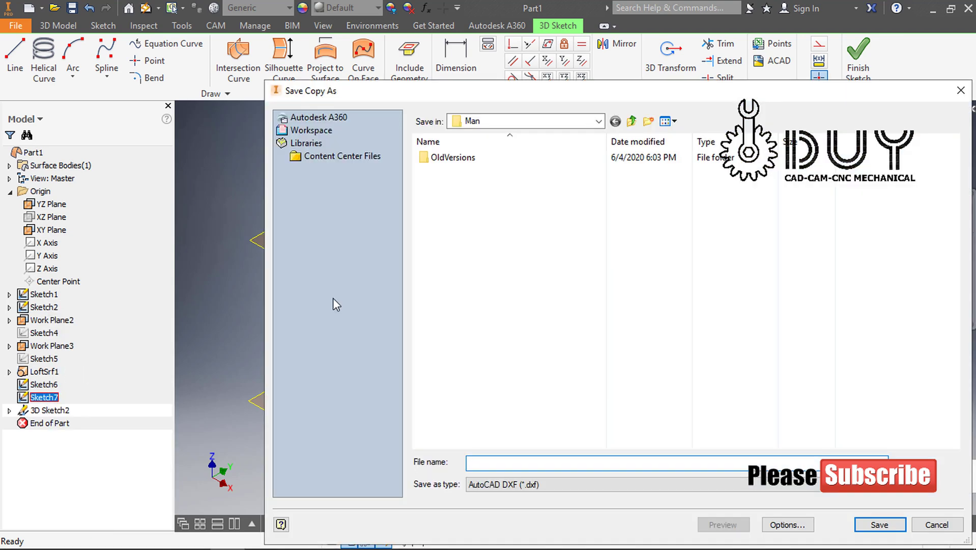
left_click(968, 90)
Hide Sketch7 and Sketch6, and finish the 3D sketch
right_click(43, 399)
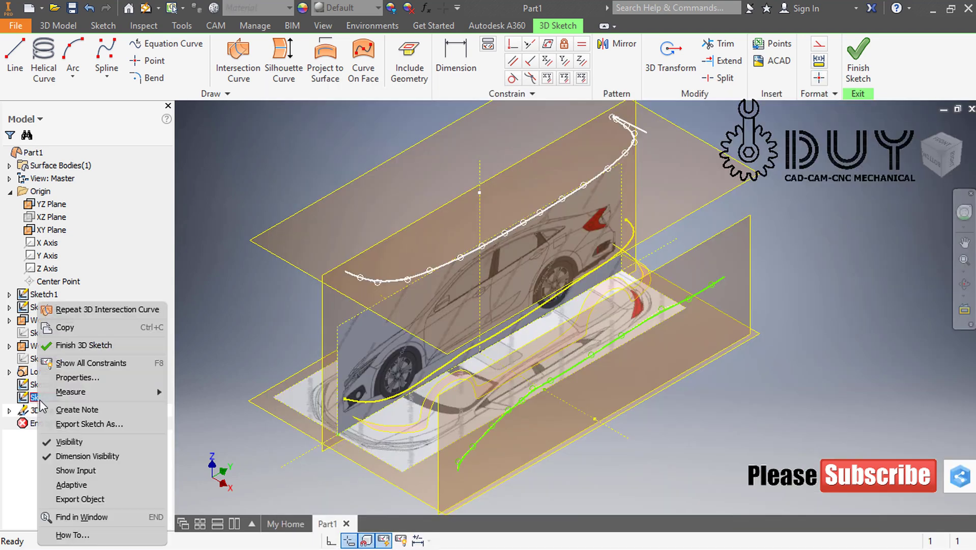
left_click(59, 445)
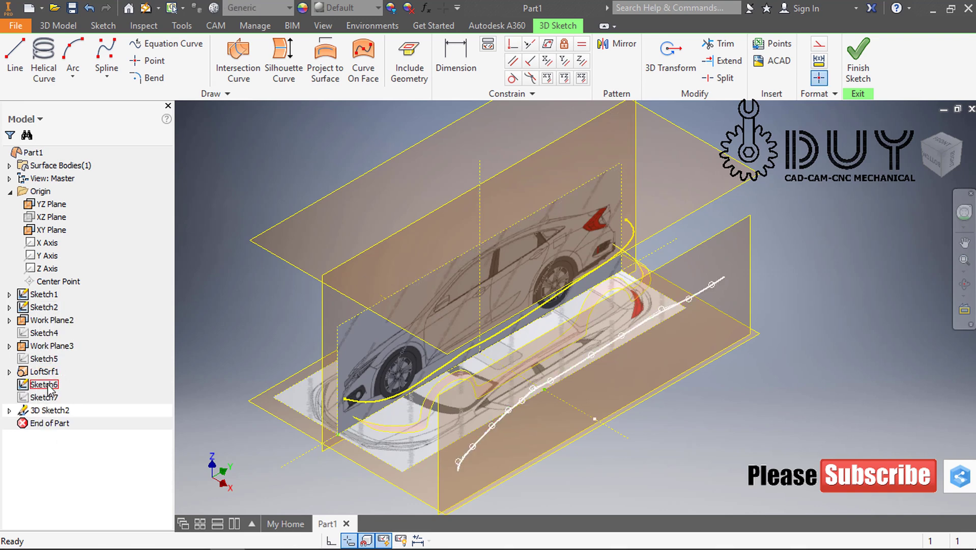
right_click(50, 384)
left_click(78, 442)
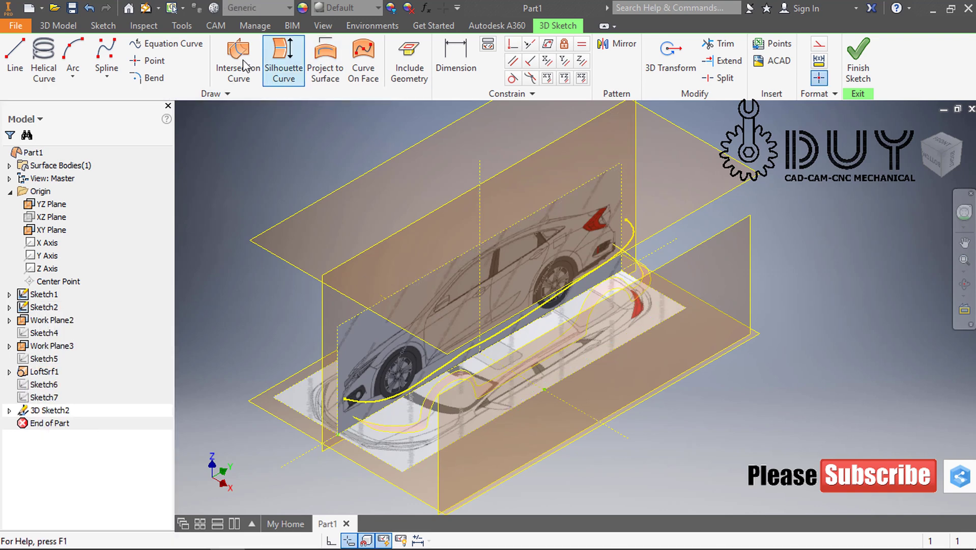
left_click(58, 25)
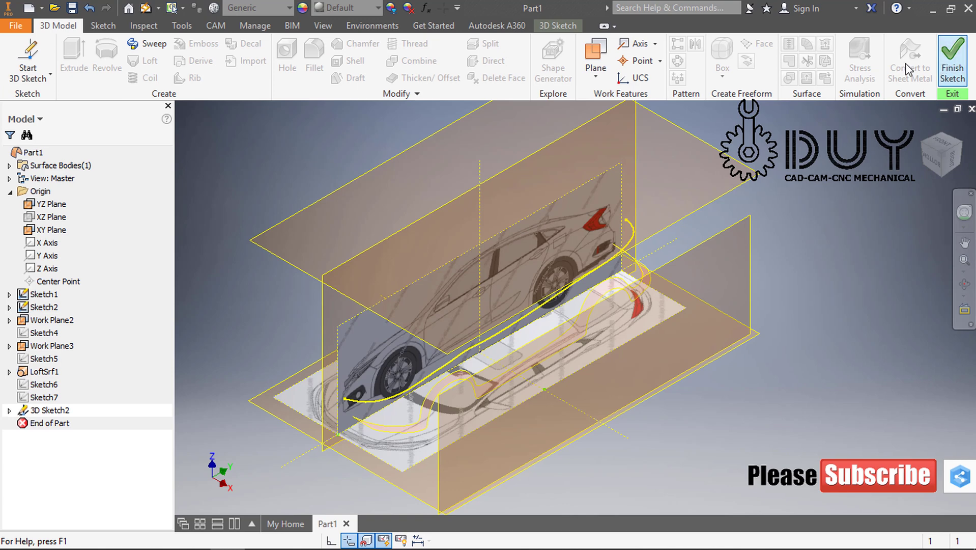
left_click(950, 60)
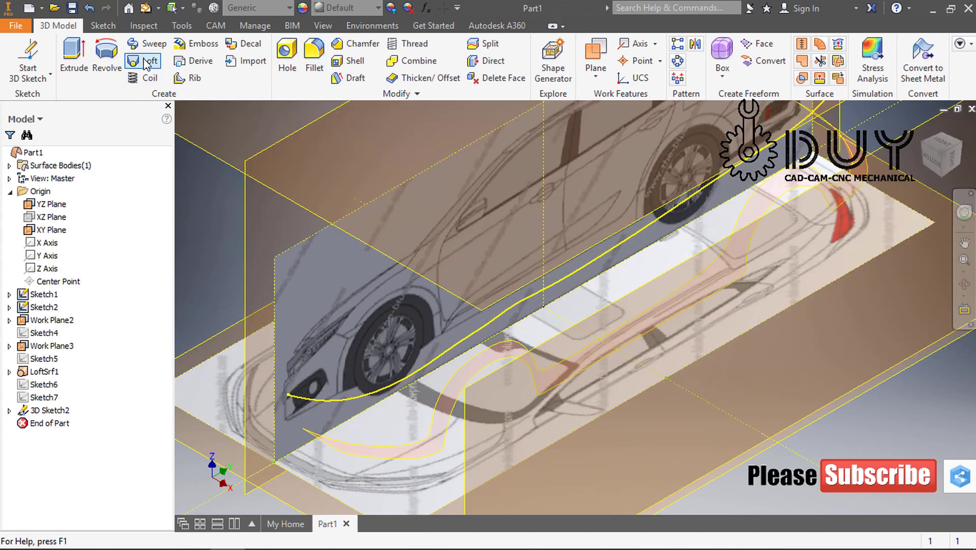
Loft a surface between the new 3D curve and the upper edge of the existing lower body surface
left_click(144, 61)
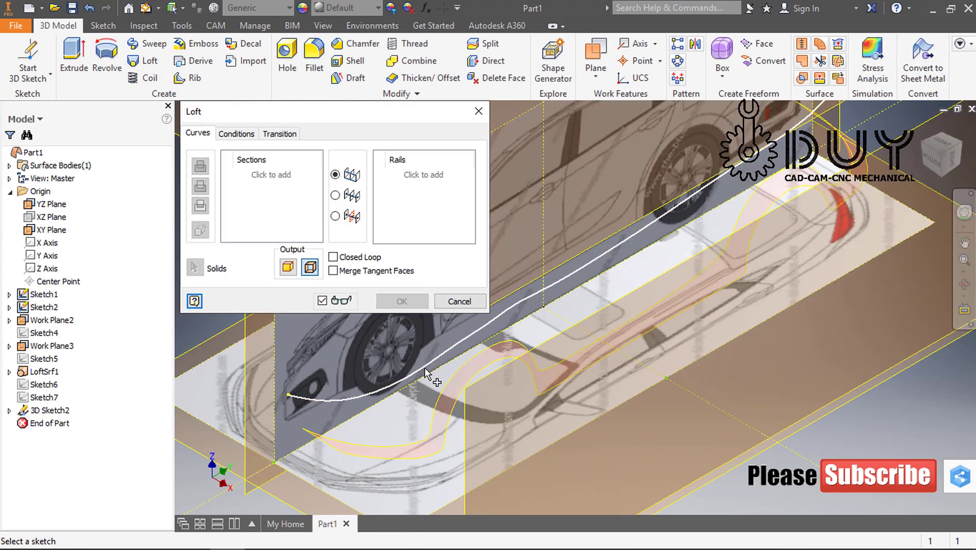
left_click(424, 358)
left_click(434, 418)
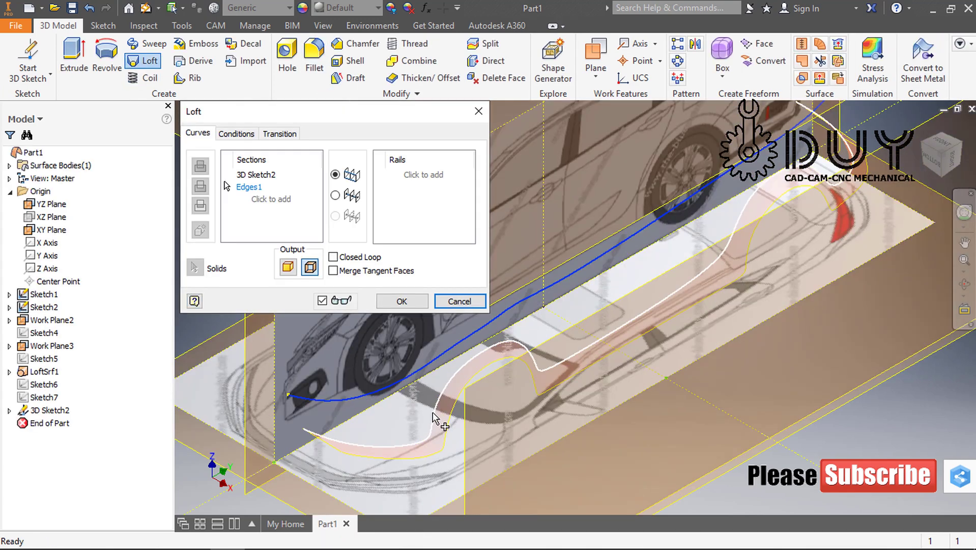
left_click(401, 301)
middle_click_drag(635, 396, 624, 259, "shift")
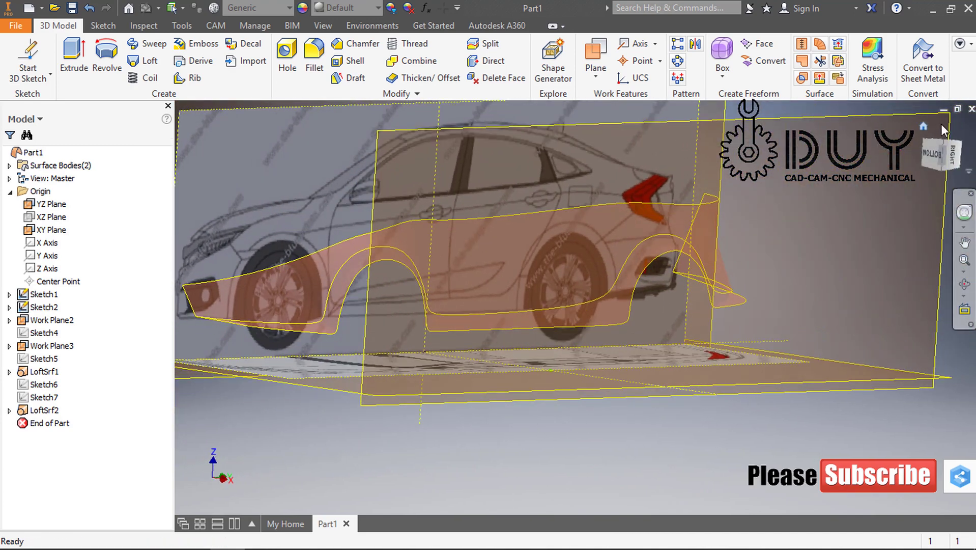
left_click(925, 127)
scroll(547, 340, "down", 3)
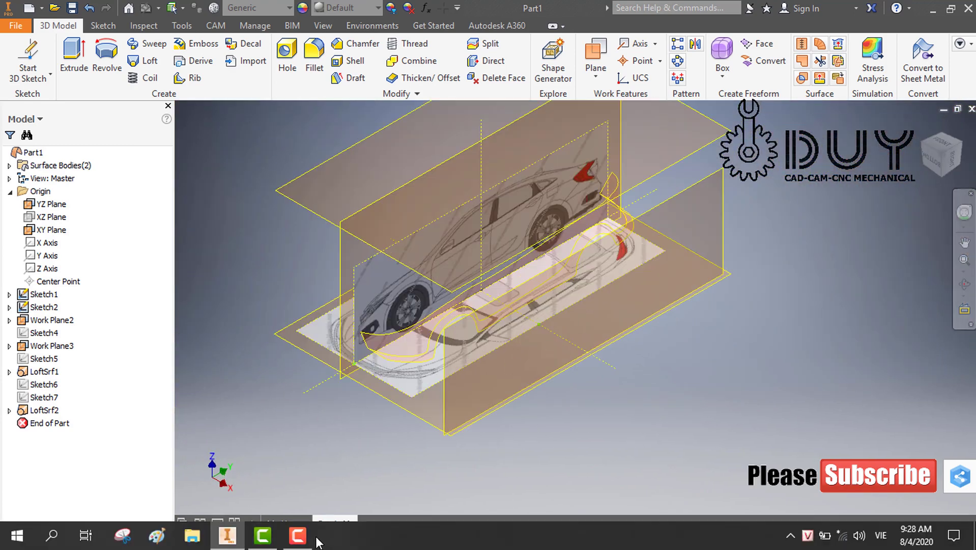
left_click(316, 538)
left_click(959, 515)
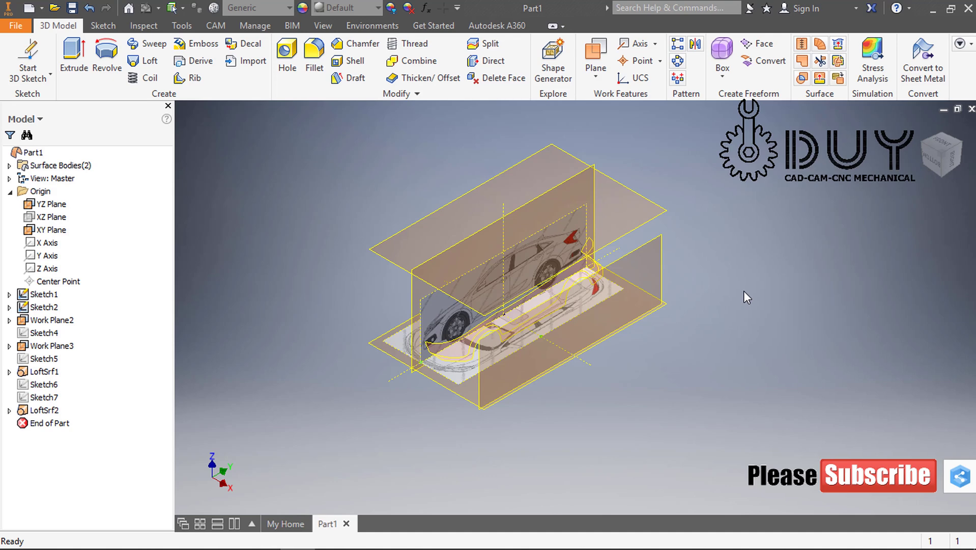
Start a new 2D sketch on the offset side work plane
right_click(768, 265)
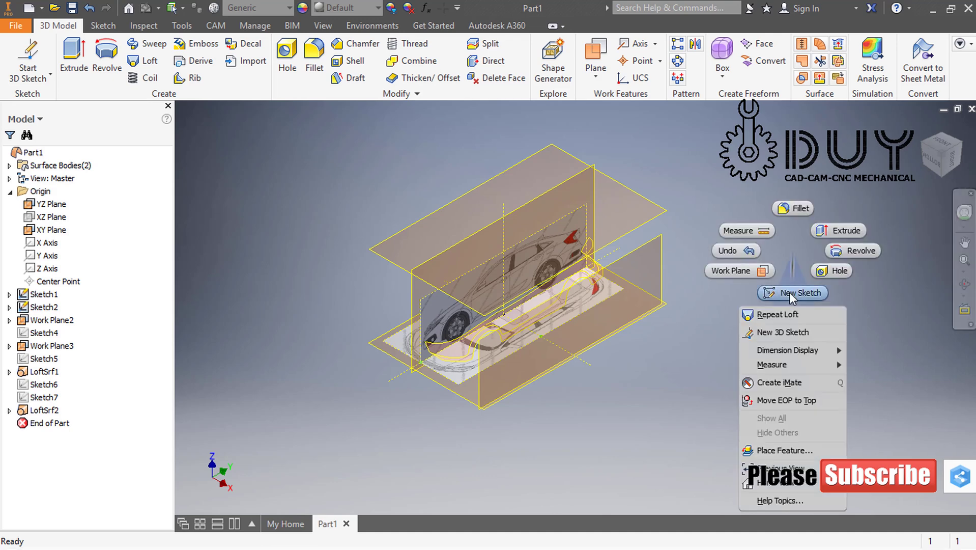
left_click(789, 292)
left_click(650, 246)
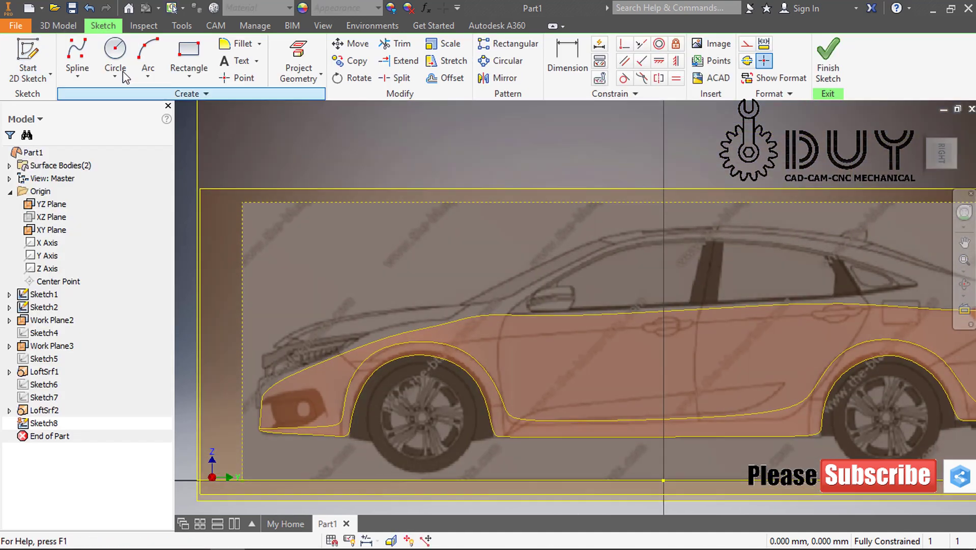
Try to trace a side-view spline from the front grille along the hood line to the door mirror, and undo it
left_click(77, 58)
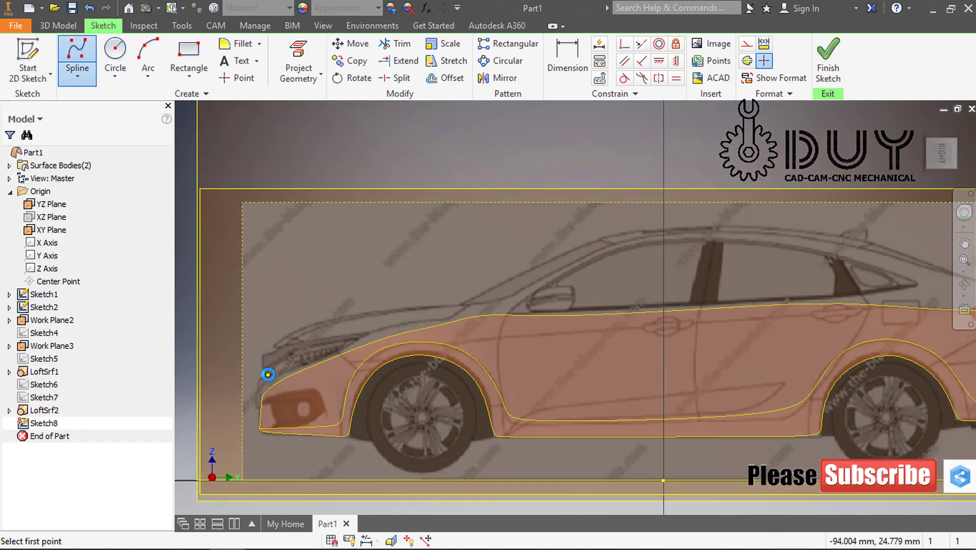
scroll(271, 371, "up", 2)
left_click(263, 336)
left_click(306, 316)
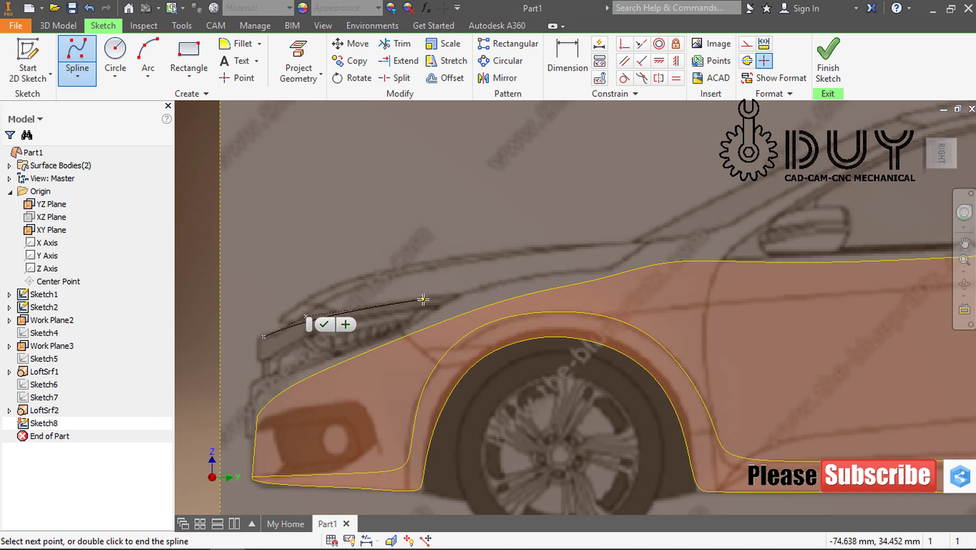
left_click(424, 297)
left_click(500, 285)
left_click(599, 266)
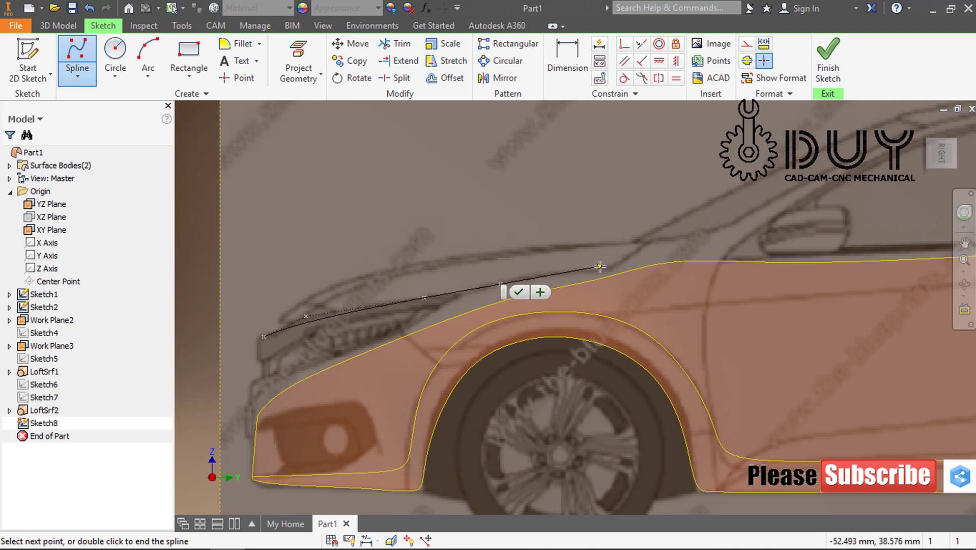
left_click(658, 240)
middle_click_drag(564, 239, 214, 249)
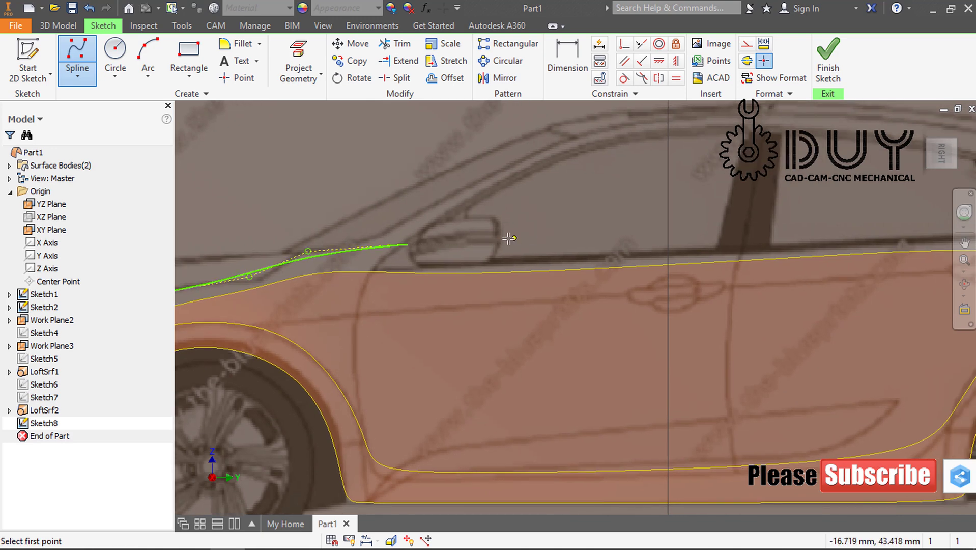
scroll(491, 244, "up", 4)
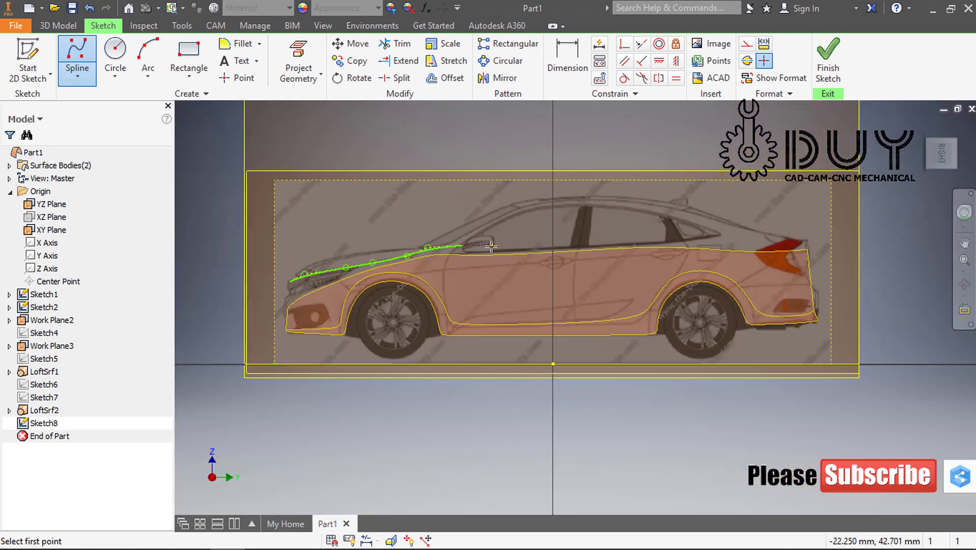
mouse_move(492, 244)
middle_mouse_down()
mouse_move(502, 243)
mouse_move(350, 270)
mouse_move(452, 276)
middle_mouse_up()
key("ctrl+z")
Begin a new side-view spline at the front grille and trace it along the hood edge and the base of the front window
left_click(83, 56)
scroll(298, 246, "down", 3)
scroll(351, 267, "up", 3)
scroll(368, 264, "down", 3)
scroll(319, 273, "down", 3)
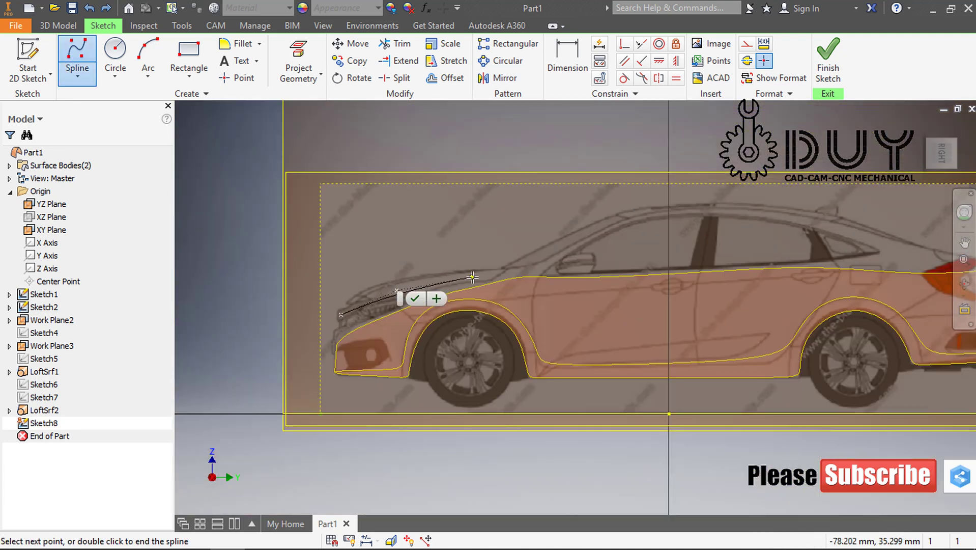
left_click(581, 264)
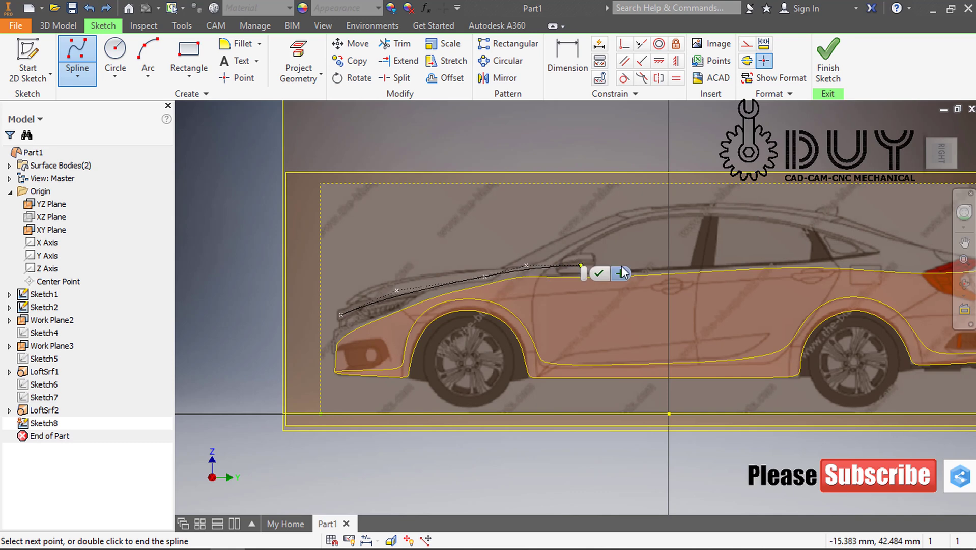
scroll(643, 260, "up", 3)
left_click(655, 268)
left_click(769, 269)
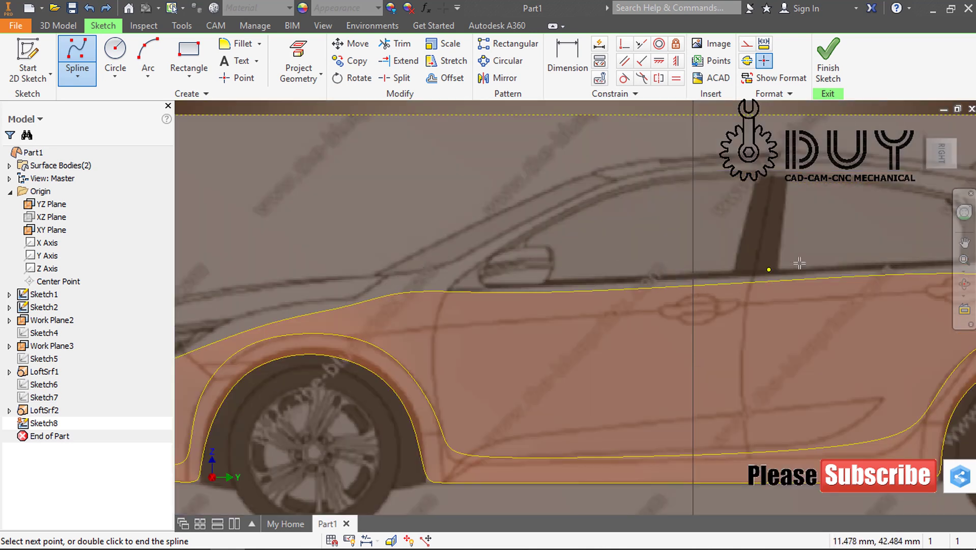
Continue the spline along the base of the rear window and the trunk edge, ending it above the tail light
middle_click_drag(820, 261, 362, 268)
left_click(487, 268)
left_click(582, 258)
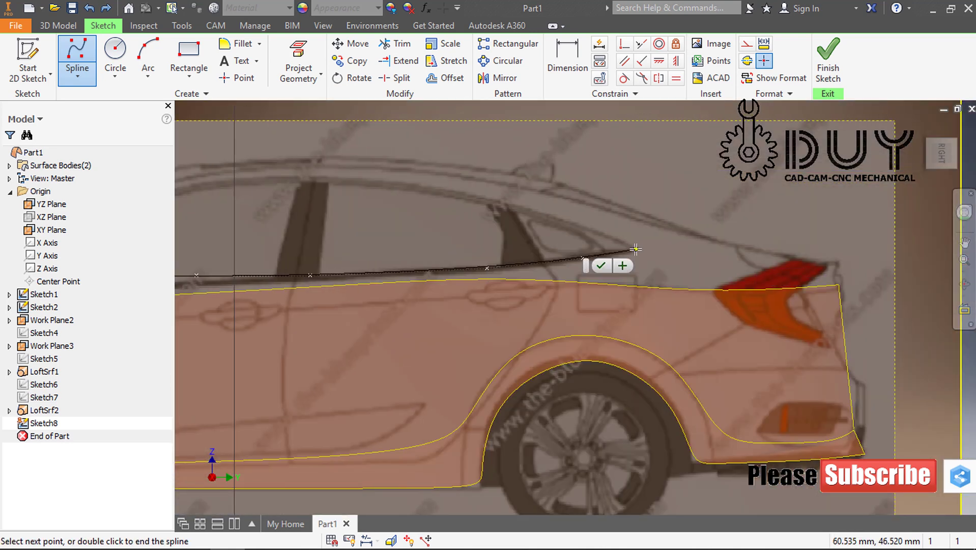
middle_click_drag(656, 271, 507, 294)
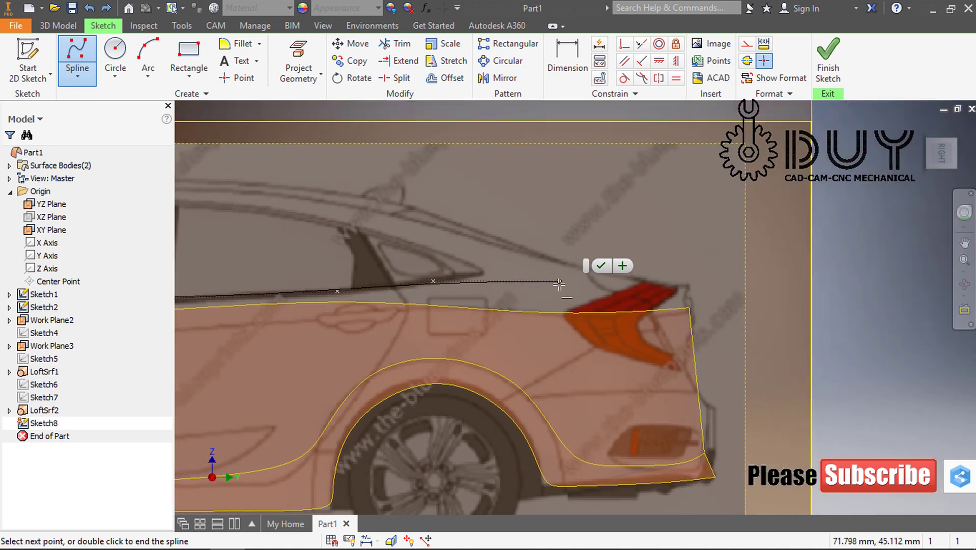
left_click(496, 273)
left_click(584, 270)
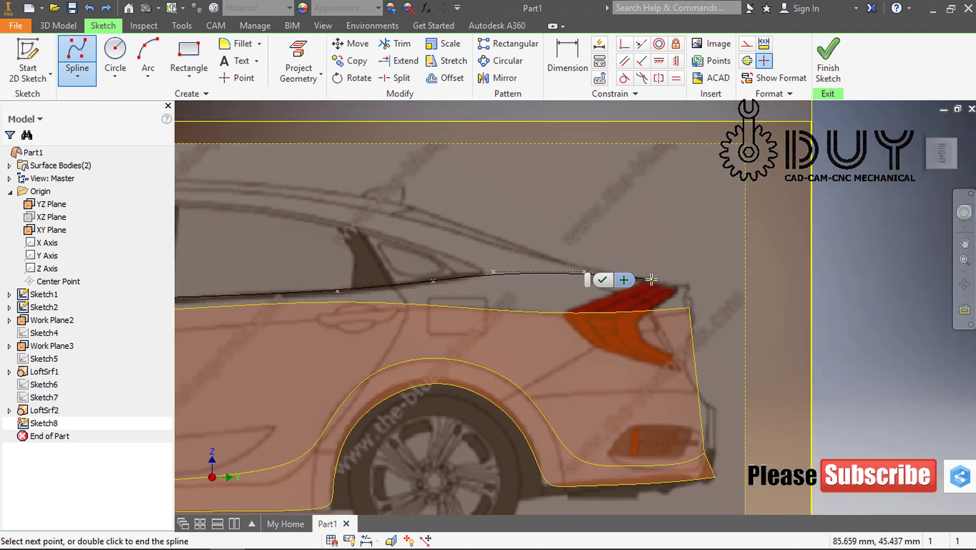
left_click(661, 280)
middle_click_drag(690, 279, 458, 309)
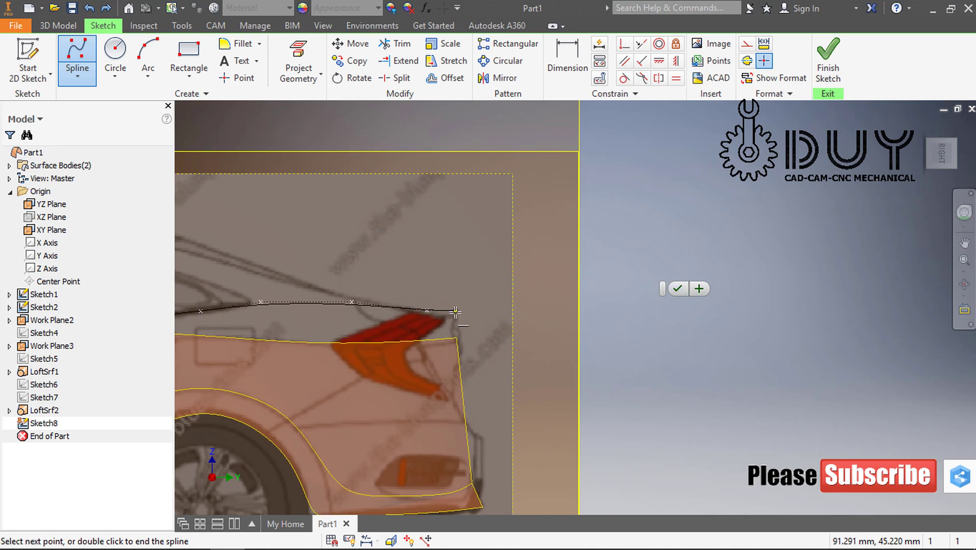
left_click(457, 310)
left_click(479, 318)
Check the full side-view spline against the blueprint from front to rear, and finish the sketch
scroll(405, 318, "up", 4)
middle_click_drag(239, 336, 668, 312)
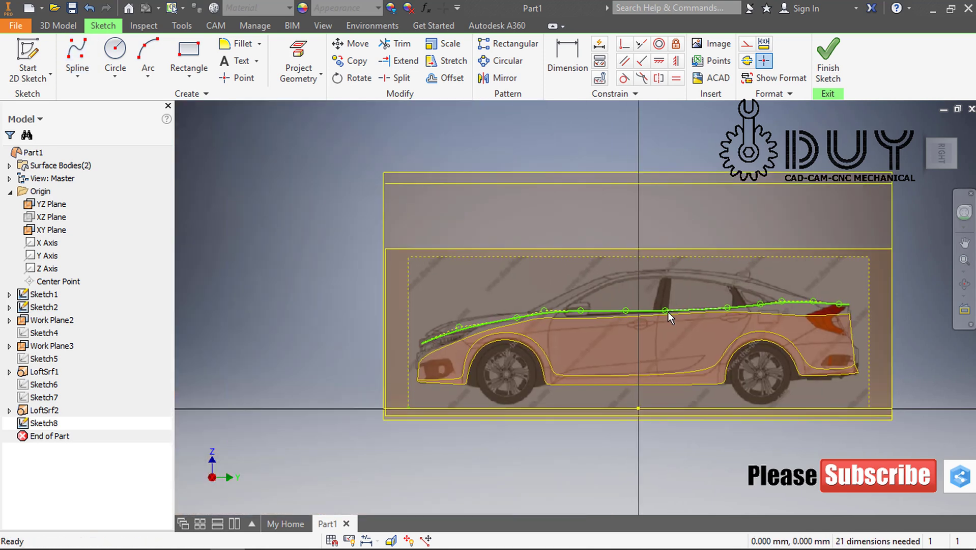
scroll(491, 318, "down", 3)
middle_click_drag(484, 262, 473, 265)
left_click(828, 56)
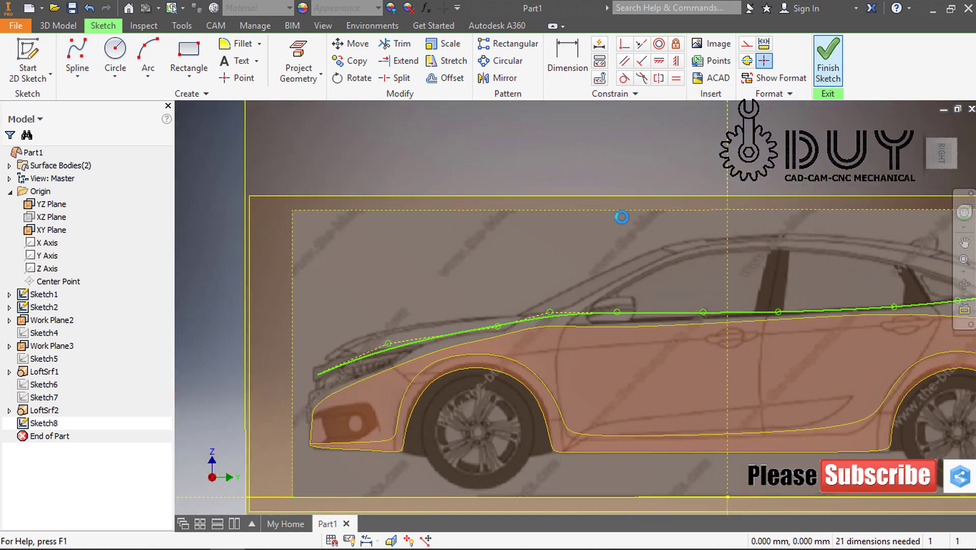
Try to start a Hole feature
right_click(265, 282)
left_click(304, 300)
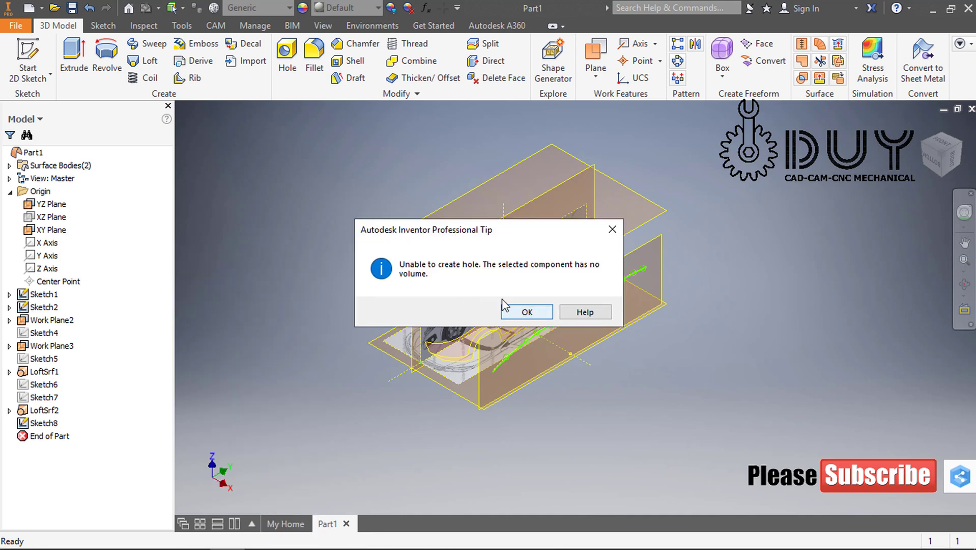